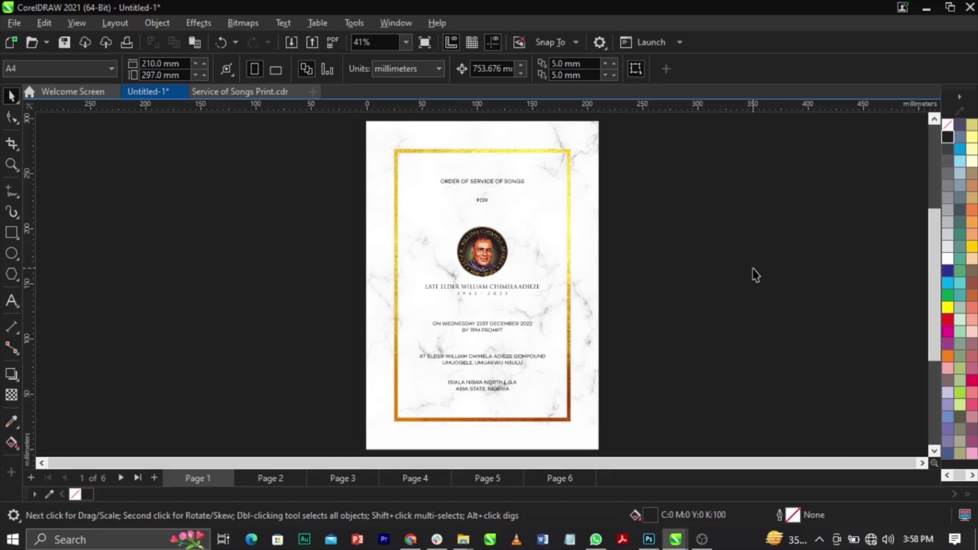
# Step: Move to Page 6, the last page, which brings up the Insert Page prompt
pyautogui.press('pagedown')
pyautogui.press('pagedown')
pyautogui.press('pagedown')
pyautogui.press('pagedown')
pyautogui.press('pagedown')
pyautogui.press('pagedown')
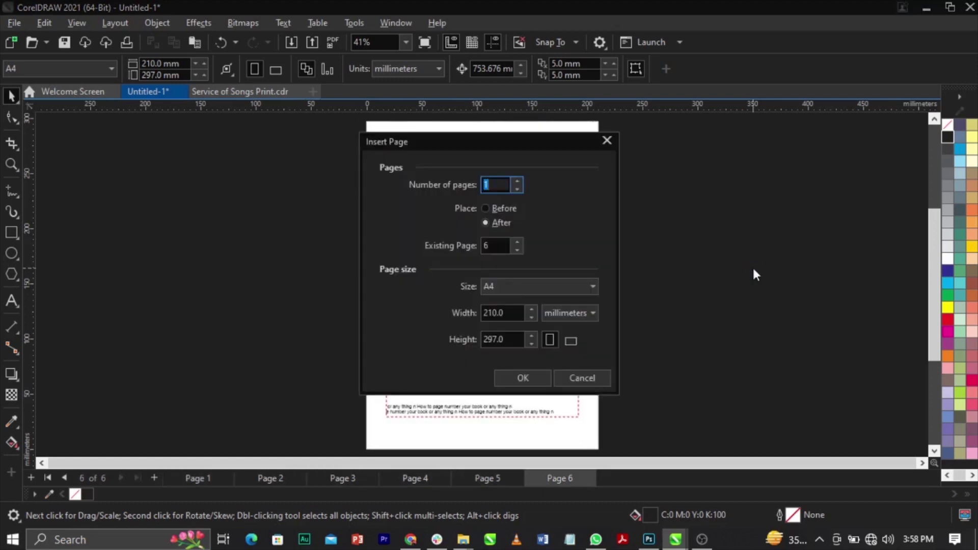
# Step: Dismiss the Insert Page prompt and compare the cover page with Page 6
pyautogui.press('Escape')
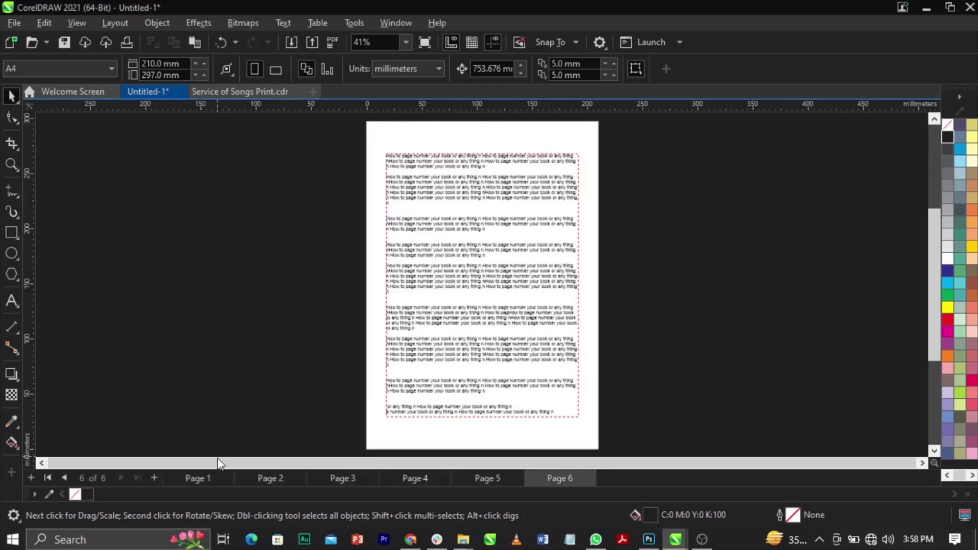
pyautogui.click(200, 477)
pyautogui.click(561, 479)
pyautogui.click(199, 475)
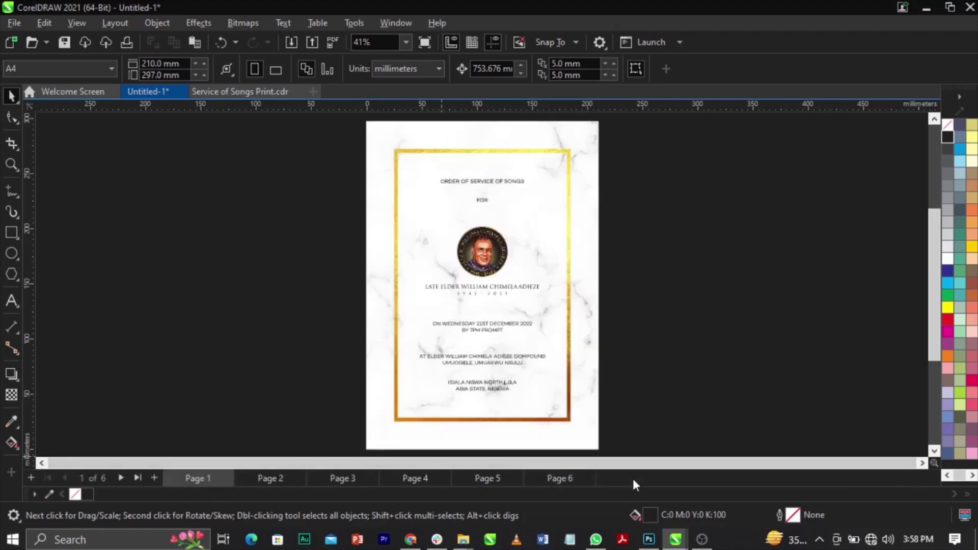
pyautogui.click(560, 475)
pyautogui.press('pageup')
pyautogui.press('pageup')
pyautogui.press('pageup')
pyautogui.press('pageup')
pyautogui.press('pageup')
pyautogui.press('pageup')
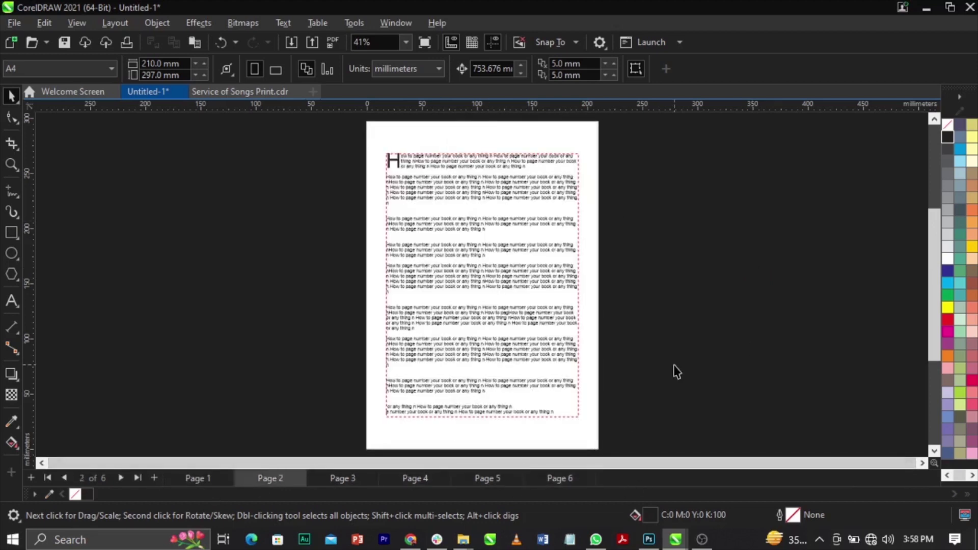
pyautogui.press('Escape')
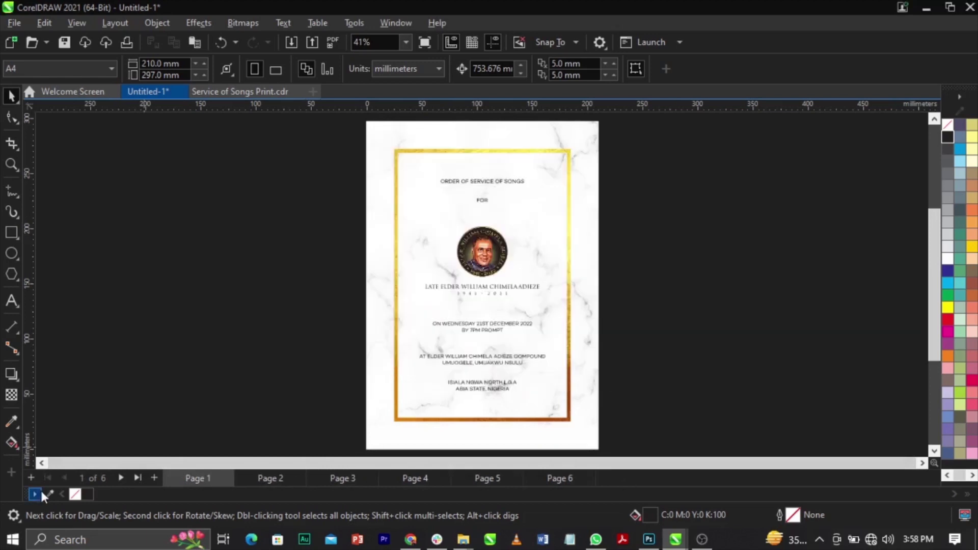
# Step: Insert a new blank page before Page 1, then return to the cover on Page 2
pyautogui.click(30, 476)
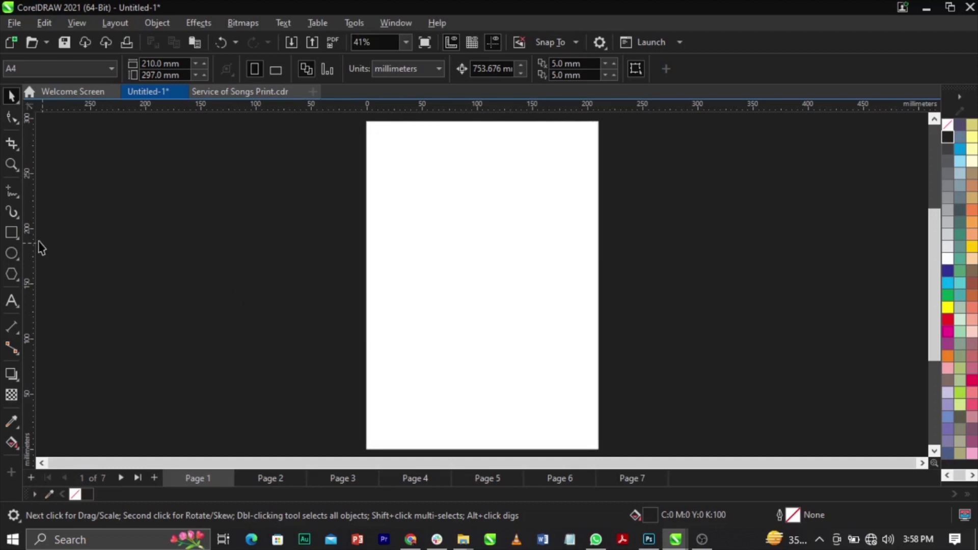
pyautogui.rightClick(195, 483)
pyautogui.press('Escape')
pyautogui.click(14, 233)
pyautogui.press('space')
pyautogui.press('pagedown')
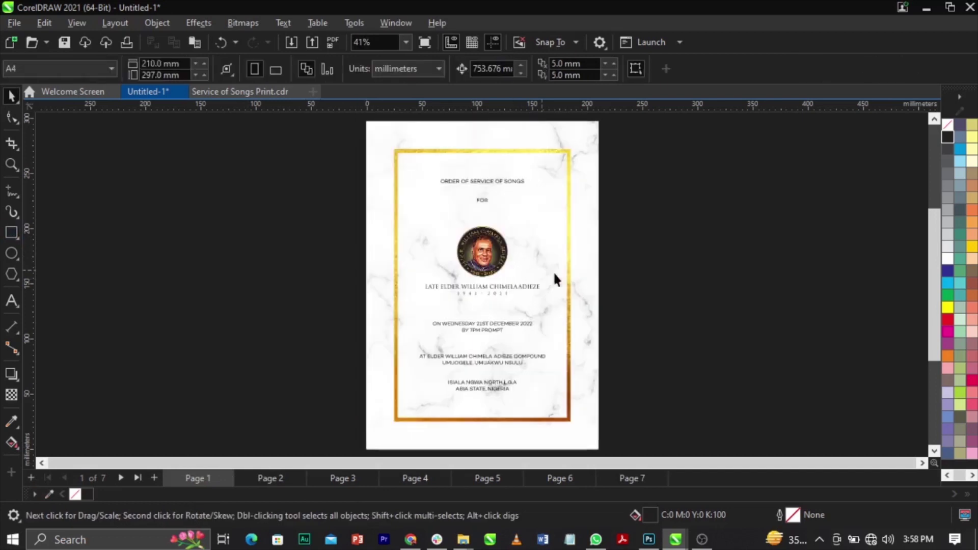
# Step: Copy Page 2's marble background and paste it onto the new blank Page 1
pyautogui.click(588, 292)
pyautogui.hotkey('ctrl', 'c')
pyautogui.press('pageup')
pyautogui.hotkey('ctrl', 'v')
pyautogui.click(713, 309)
# Step: Cancel the extra page insertion and cut the round portrait from the Page 2 cover
pyautogui.press('pageup')
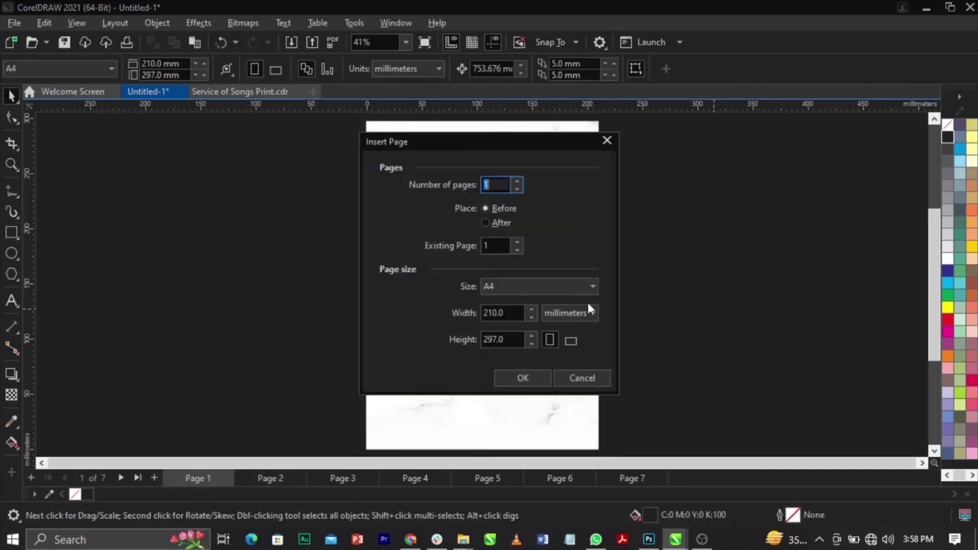
pyautogui.click(591, 378)
pyautogui.press('pagedown')
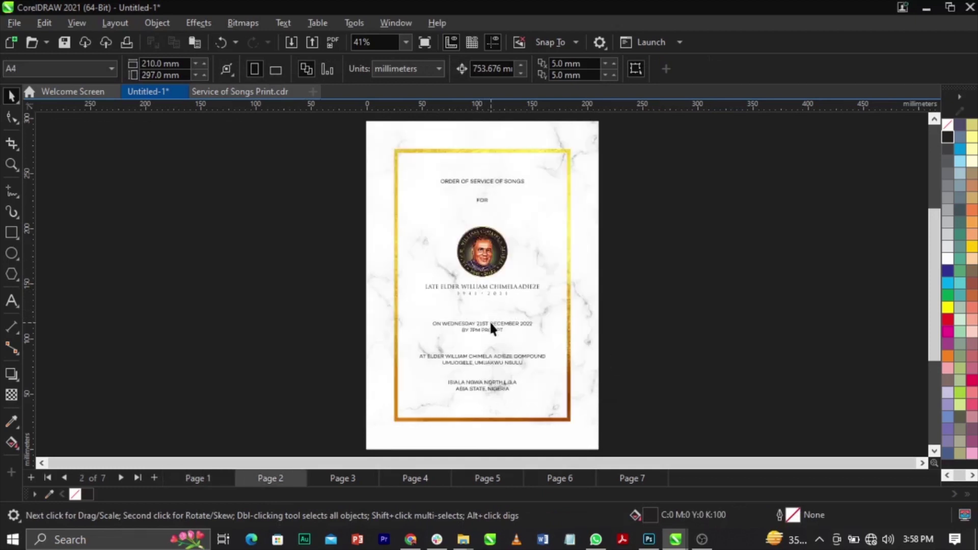
pyautogui.click(484, 256)
pyautogui.hotkey('ctrl', 'x')
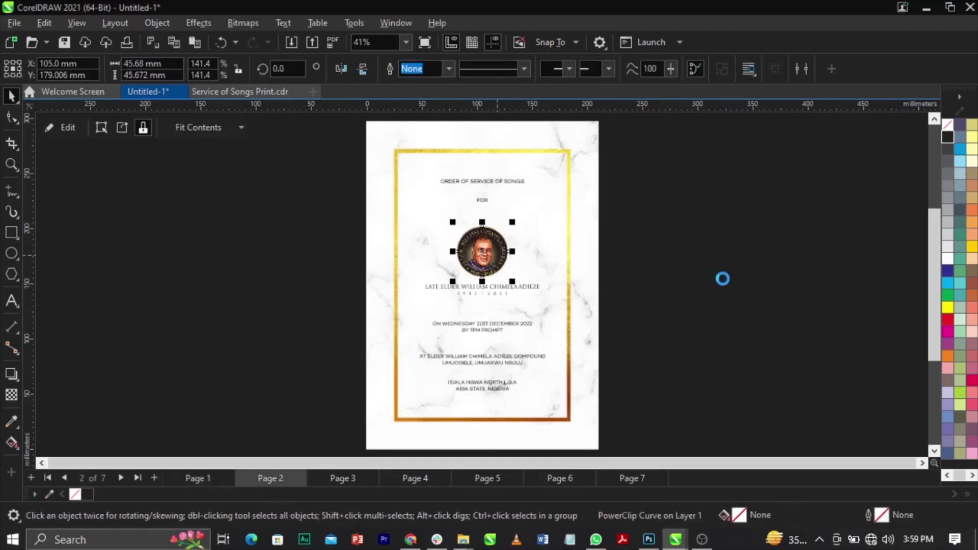
# Step: Restore the portrait on the cover, then paste it on Page 1, enlarged and centred
pyautogui.hotkey('ctrl', 'z')
pyautogui.press('pageup')
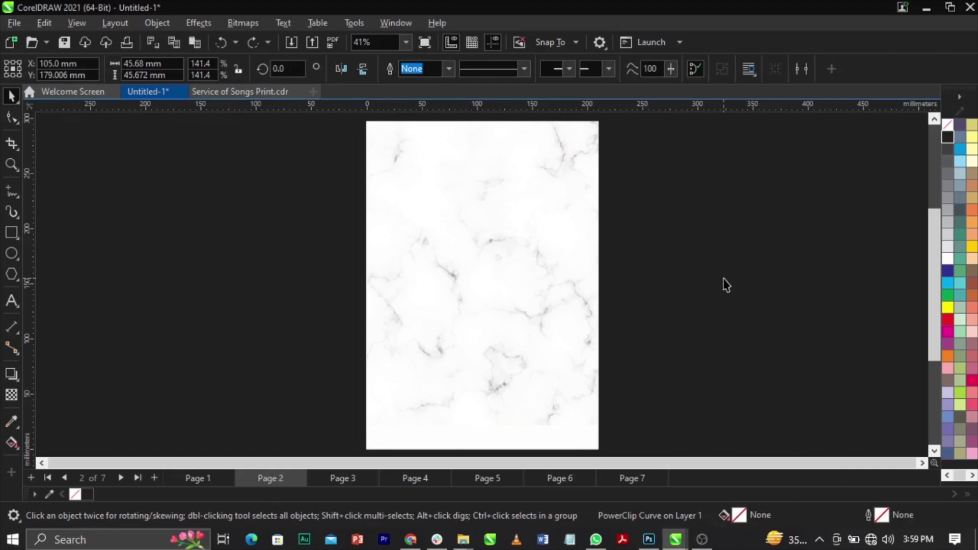
pyautogui.hotkey('ctrl', 'v')
pyautogui.moveTo(511, 284); pyautogui.dragTo(562, 335)
pyautogui.press('p')
pyautogui.click(653, 321)
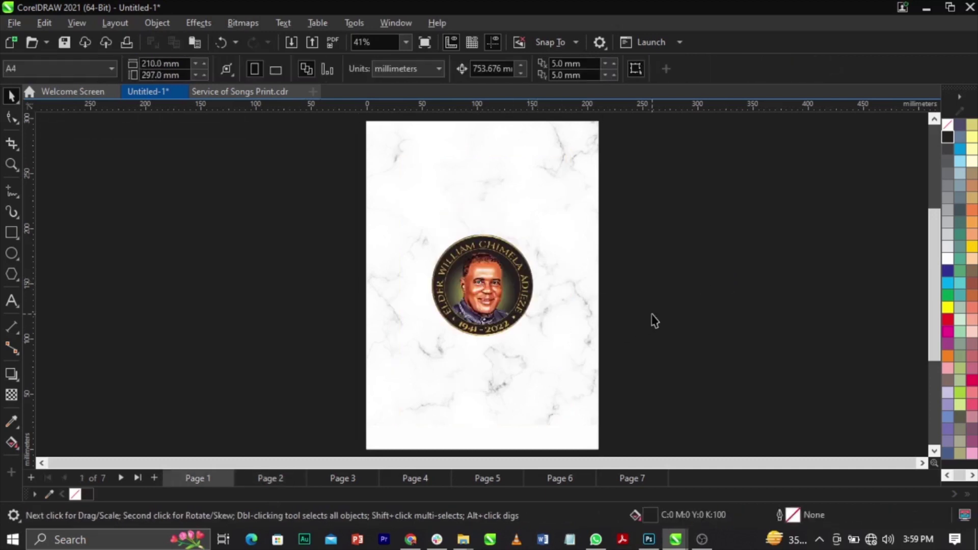
# Step: Page through the seven-page booklet and come back to the Page 2 cover
pyautogui.press('pagedown')
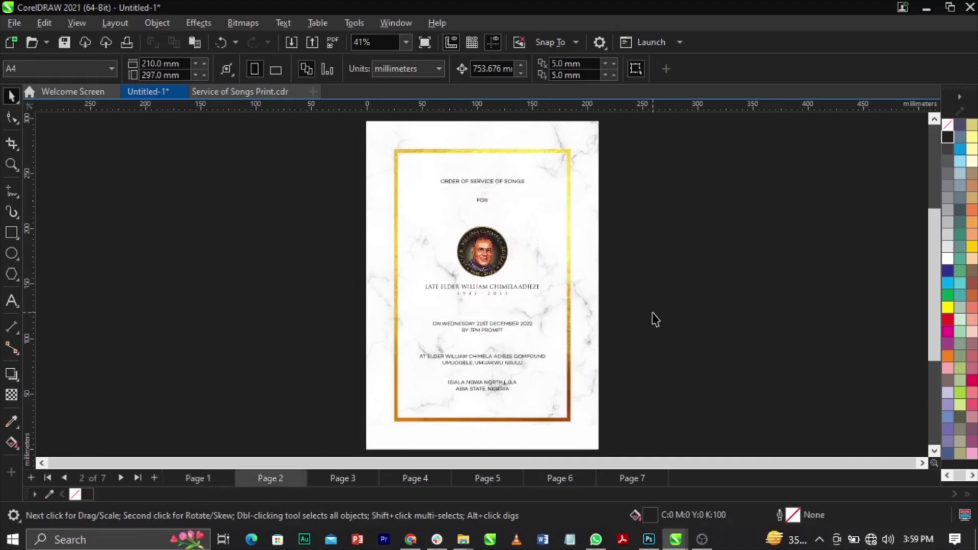
pyautogui.press('pagedown')
pyautogui.press('pagedown')
pyautogui.press('pagedown')
pyautogui.press('pagedown')
pyautogui.press('pagedown')
pyautogui.press('pagedown')
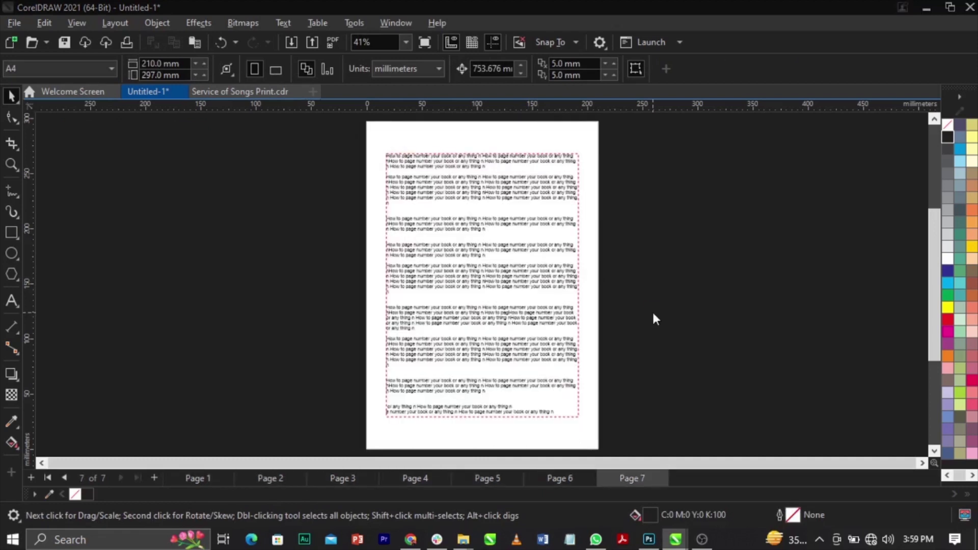
pyautogui.press('Escape')
pyautogui.press('pageup')
pyautogui.press('pageup')
pyautogui.press('pageup')
pyautogui.press('pageup')
pyautogui.press('pageup')
pyautogui.press('pageup')
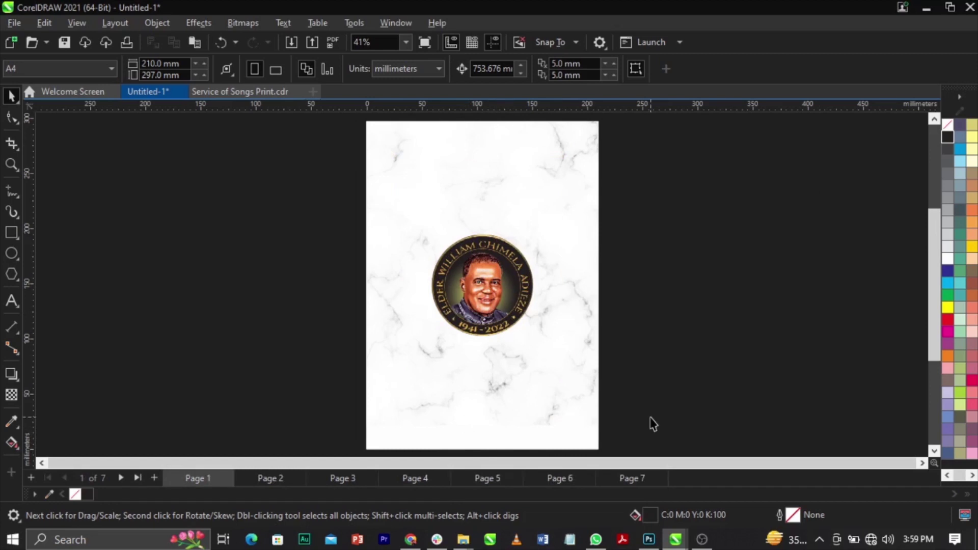
pyautogui.press('pagedown')
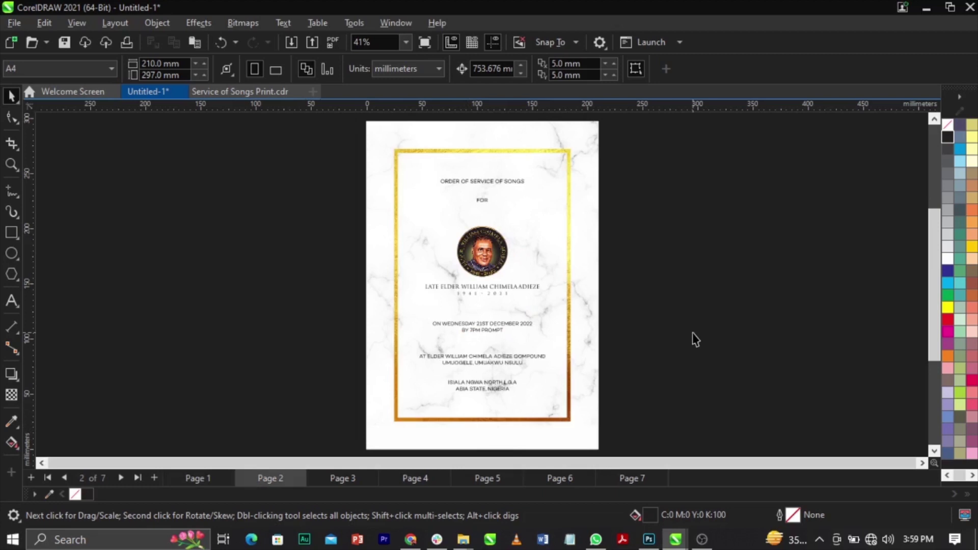
pyautogui.click(104, 23)
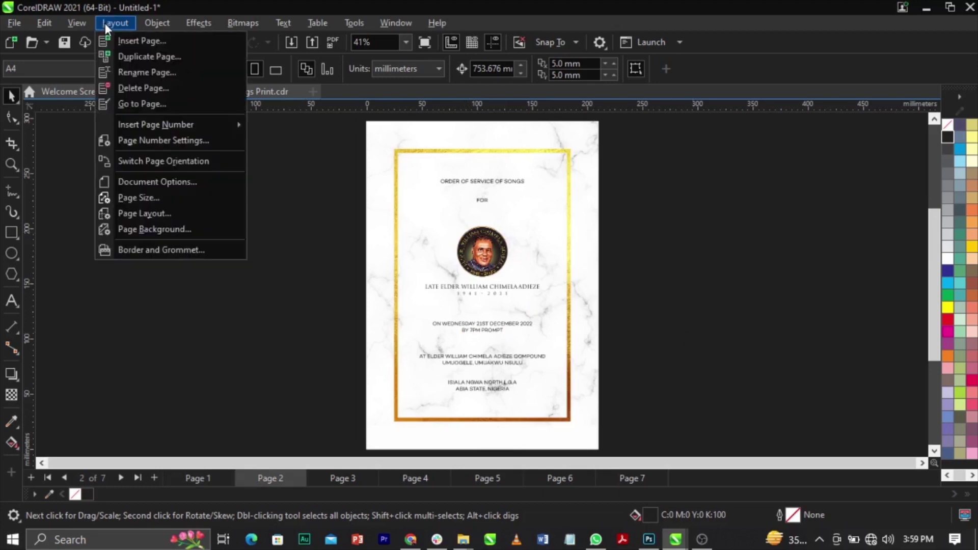
# Step: Set page numbering to start at 1 on page 2, using the 1, 2, 3, 4, 5… style
pyautogui.moveTo(141, 127)
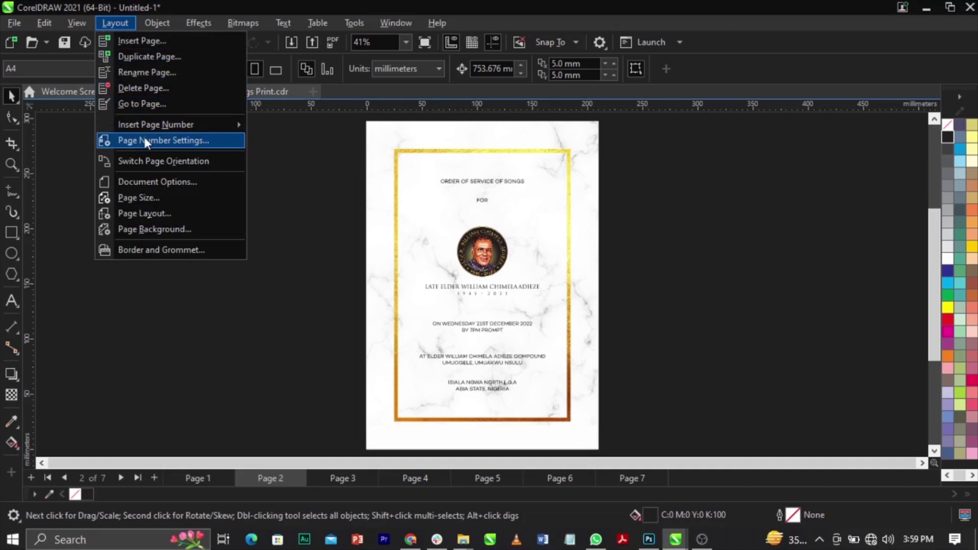
pyautogui.click(145, 138)
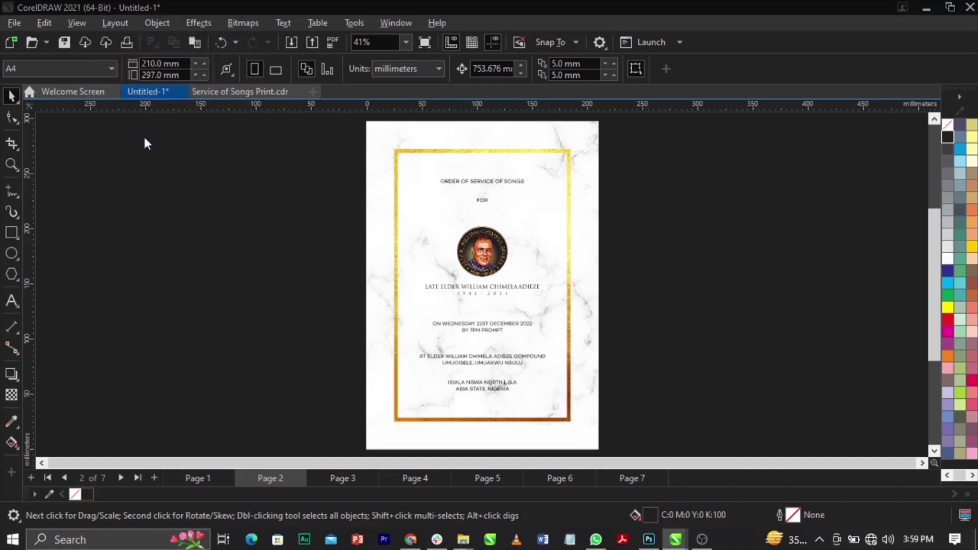
pyautogui.moveTo(510, 212); pyautogui.dragTo(281, 189)
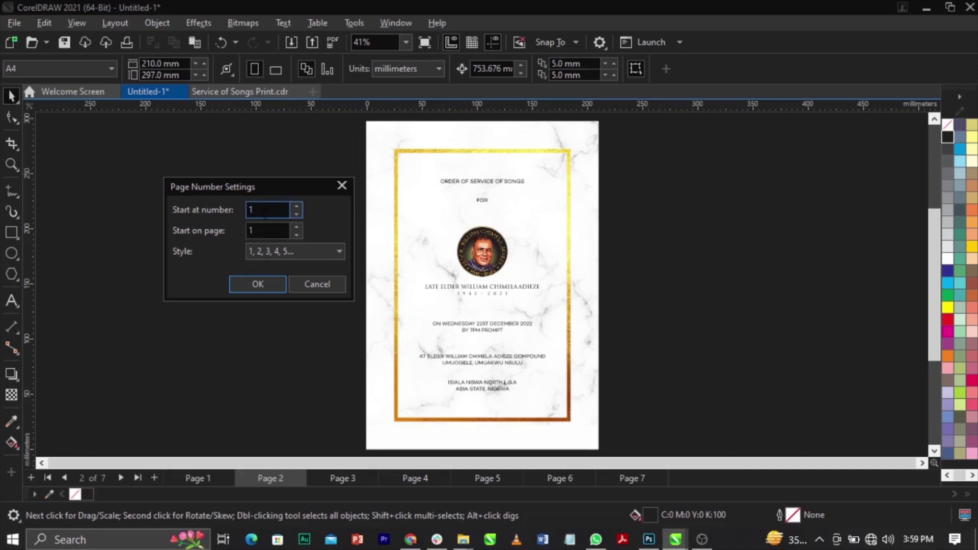
pyautogui.click(270, 218)
pyautogui.moveTo(266, 211); pyautogui.dragTo(223, 214)
pyautogui.press('Tab')
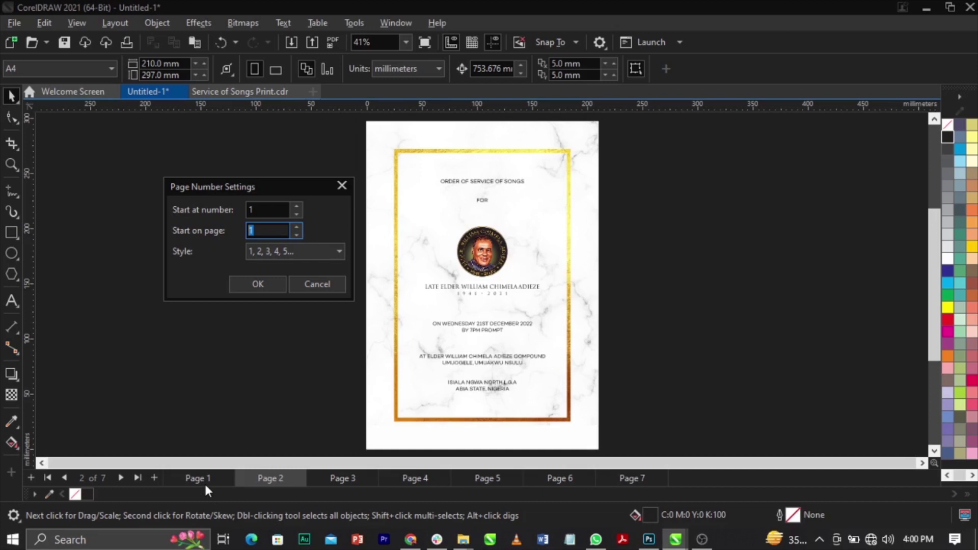
pyautogui.write('2')
pyautogui.click(260, 252)
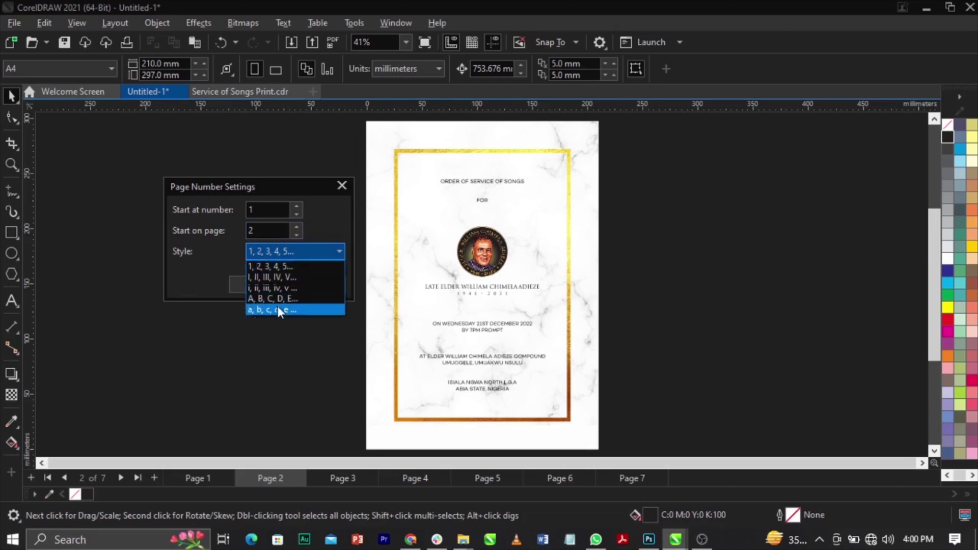
pyautogui.click(278, 265)
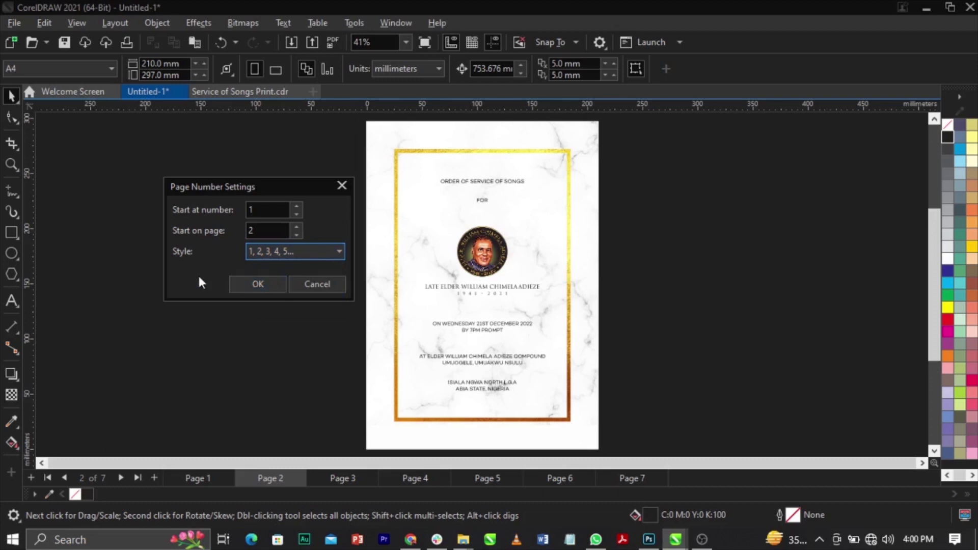
pyautogui.hotkey('shift', 'Tab')
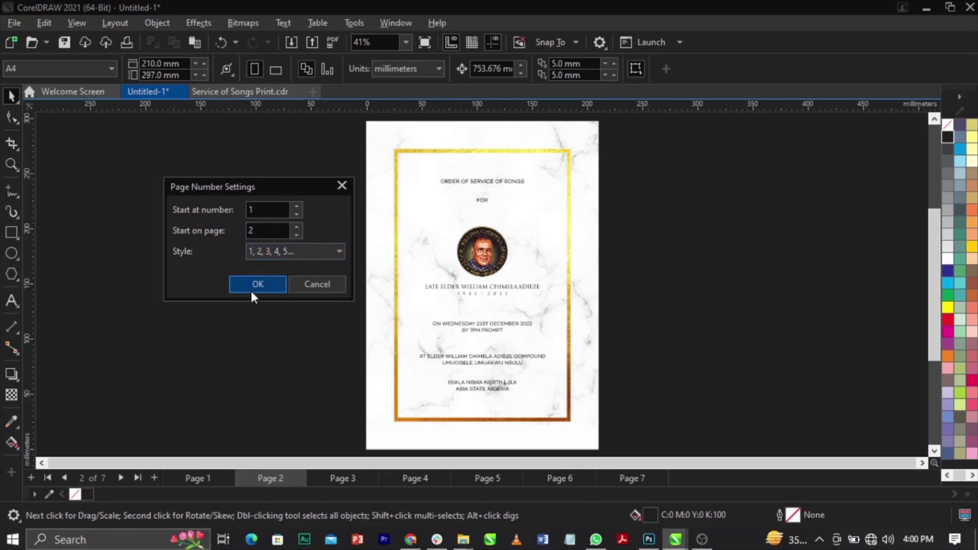
pyautogui.click(252, 292)
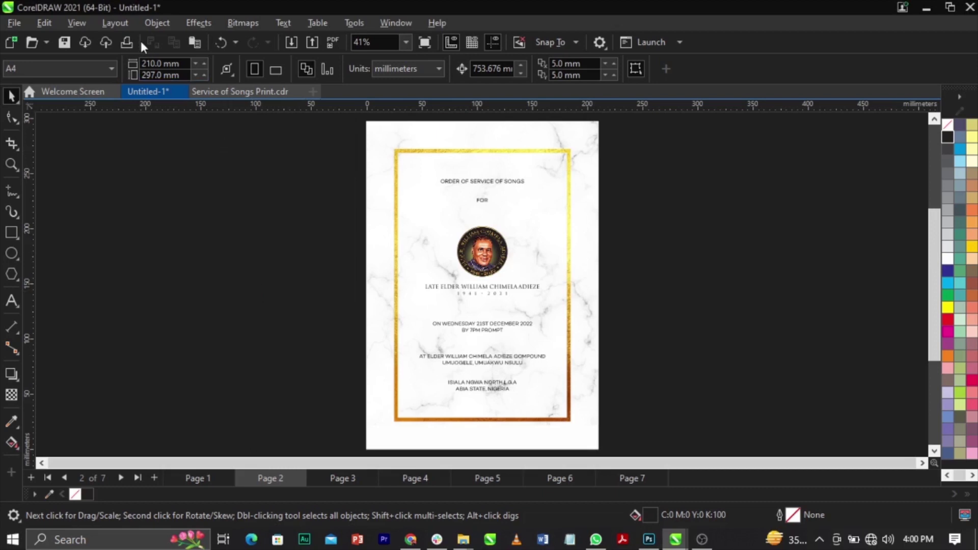
pyautogui.click(124, 23)
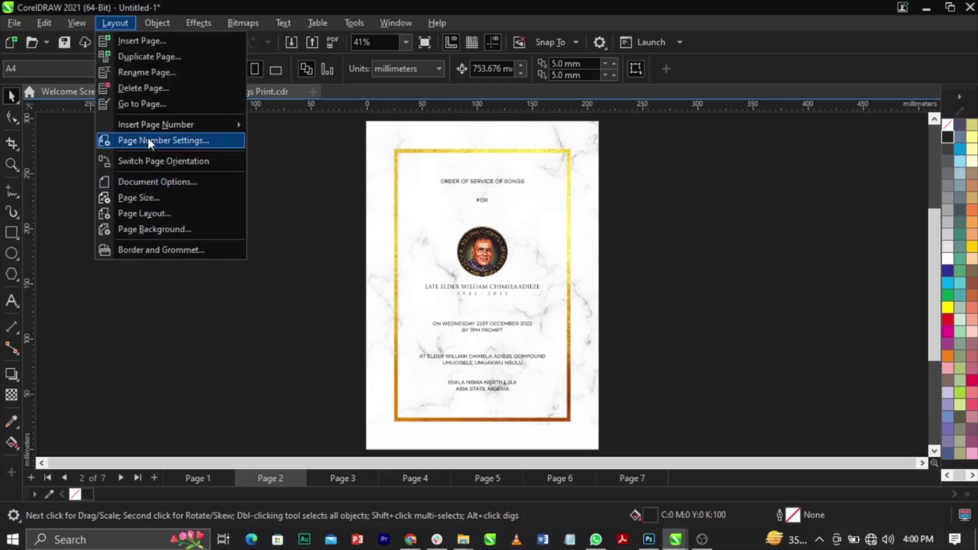
# Step: Insert page numbers on all pages and inspect the new number on the cover
pyautogui.moveTo(151, 126)
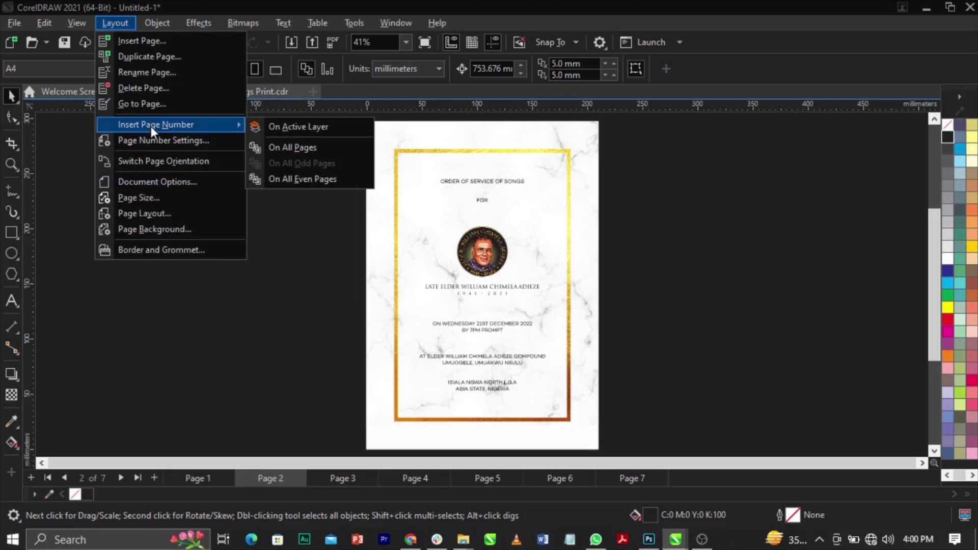
pyautogui.click(294, 154)
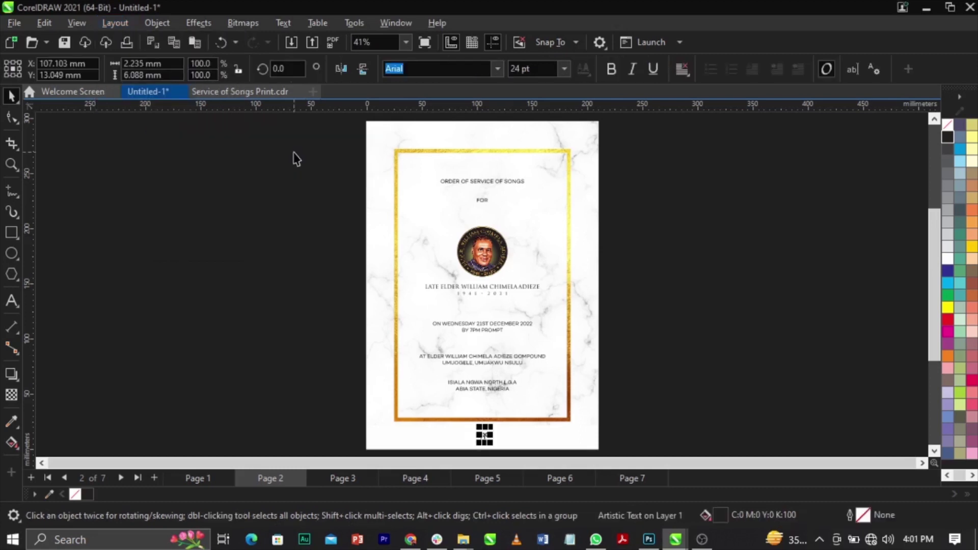
pyautogui.click(433, 385)
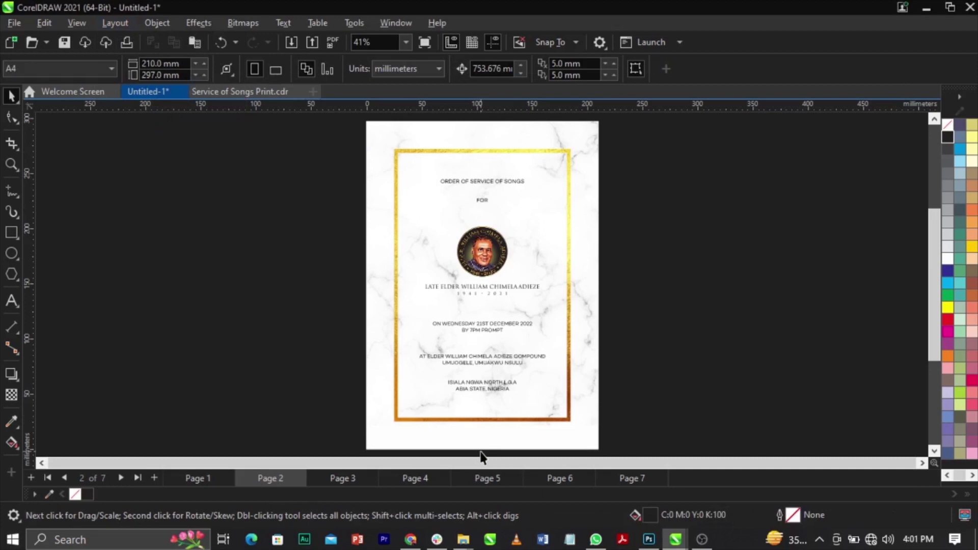
pyautogui.scroll(2, 481, 423)
pyautogui.scroll(-2, 480, 412)
pyautogui.click(479, 407)
pyautogui.scroll(3, 487, 413)
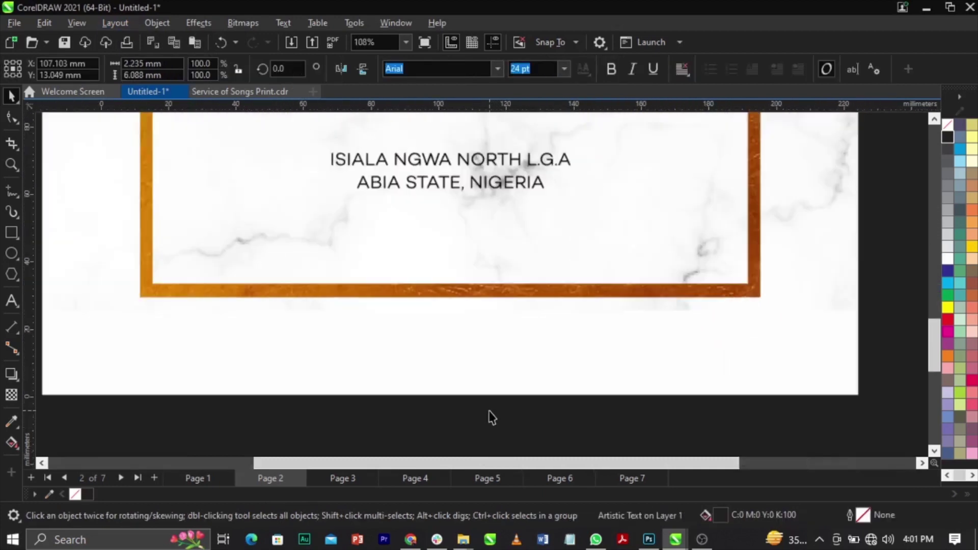
pyautogui.click(483, 346)
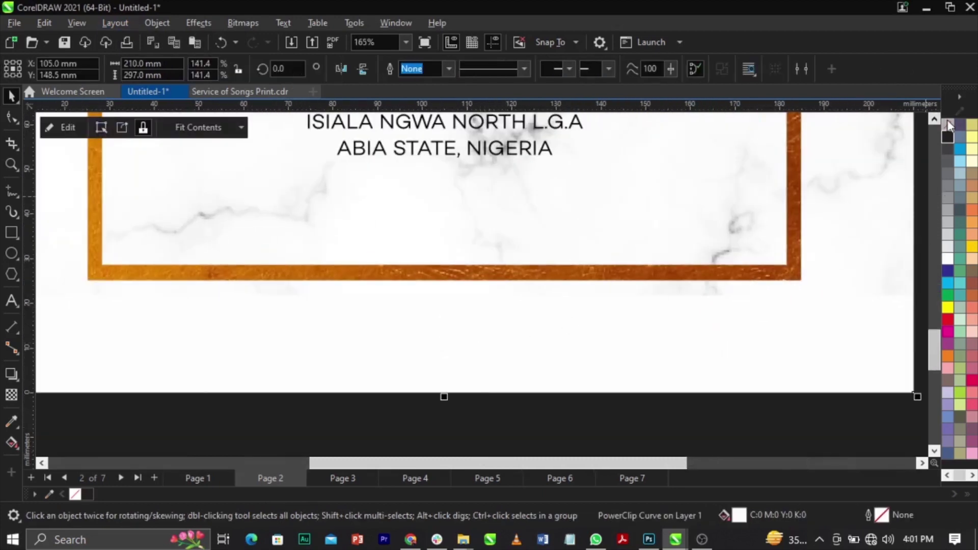
pyautogui.scroll(2, 448, 341)
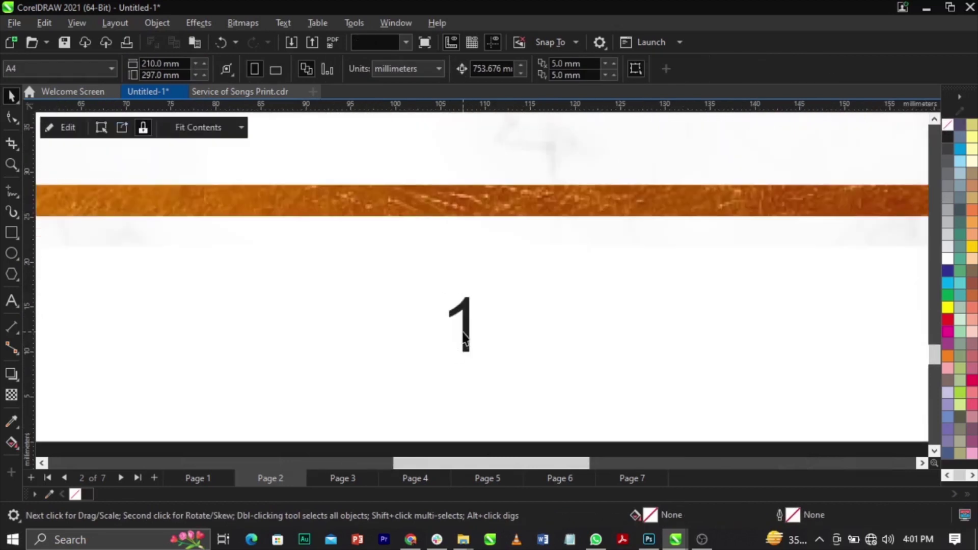
pyautogui.scroll(-2, 456, 339)
pyautogui.scroll(-3, 456, 339)
pyautogui.scroll(1, 459, 339)
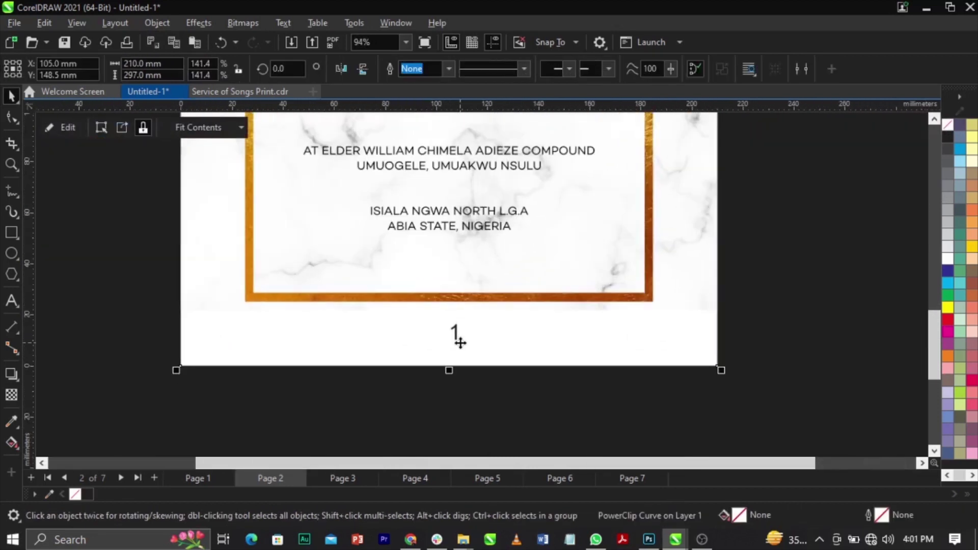
# Step: Page through the booklet to check the numbers on the later pages
pyautogui.press('pagedown')
pyautogui.press('pagedown')
pyautogui.press('pagedown')
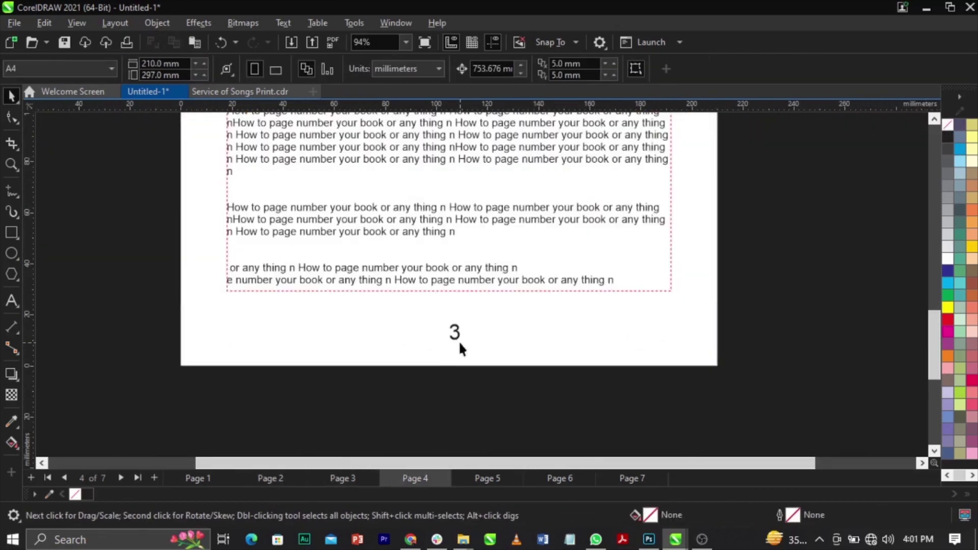
pyautogui.press('pagedown')
pyautogui.press('pagedown')
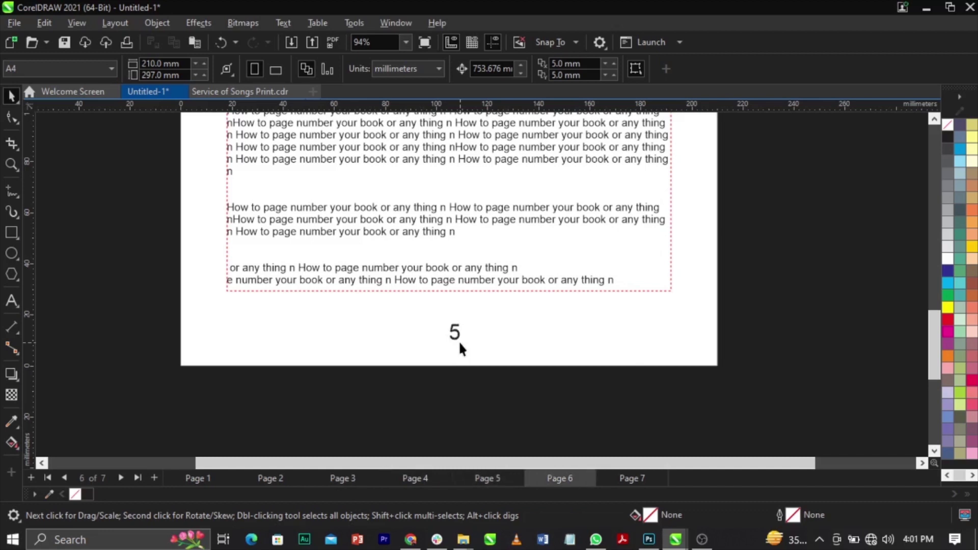
pyautogui.press('pageup')
pyautogui.press('pageup')
pyautogui.press('pageup')
pyautogui.press('pageup')
pyautogui.press('pageup')
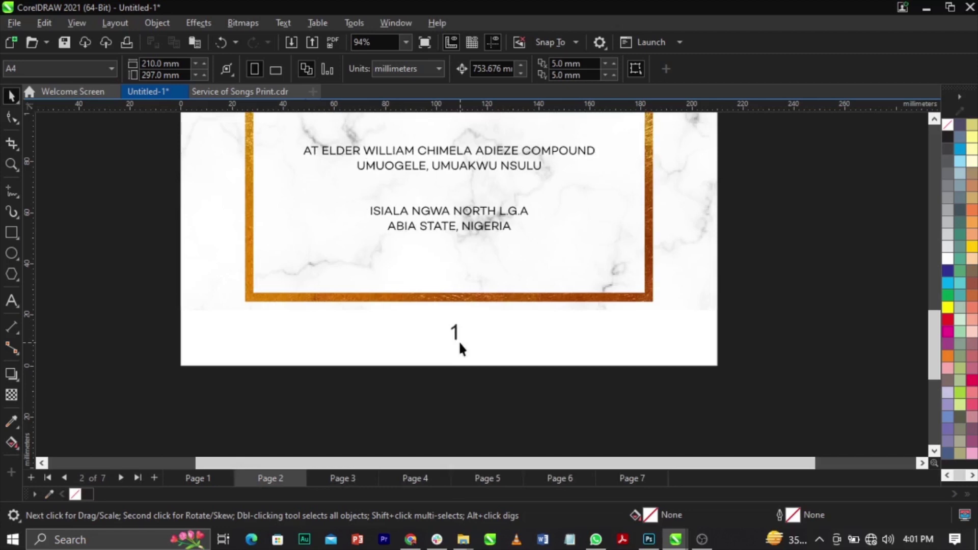
pyautogui.press('pagedown')
pyautogui.press('pageup')
# Step: Resize the page number on Page 2 to 10 pt and compare it with page 3
pyautogui.click(454, 332)
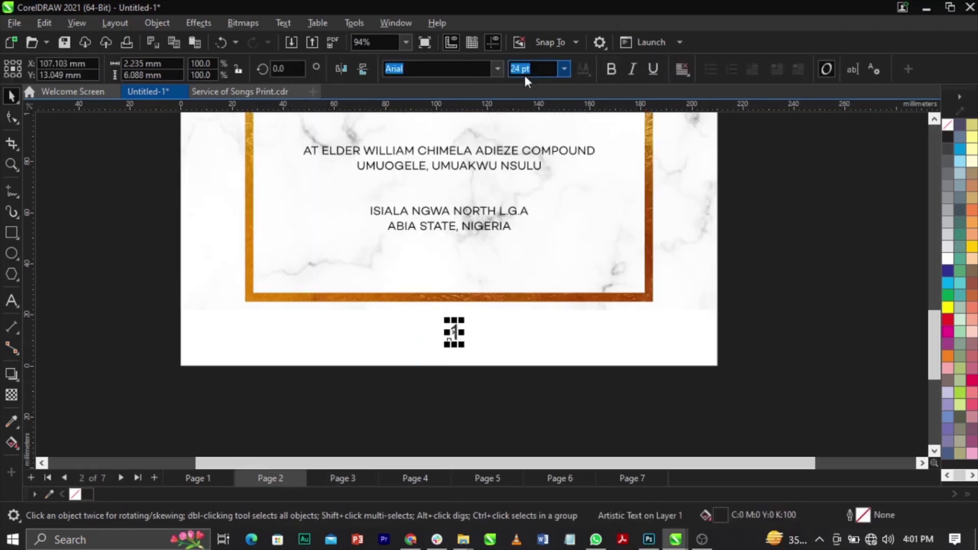
pyautogui.click(565, 69)
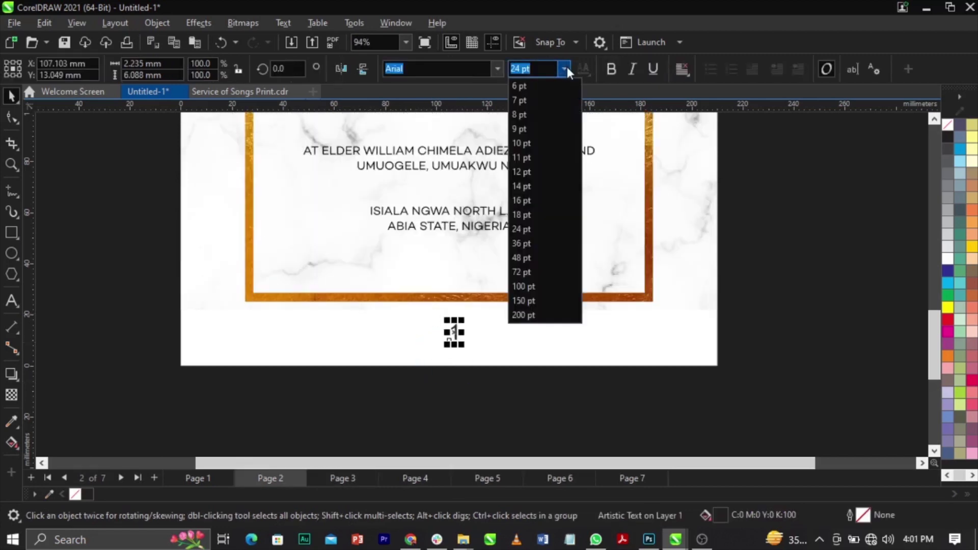
pyautogui.click(518, 142)
pyautogui.click(442, 343)
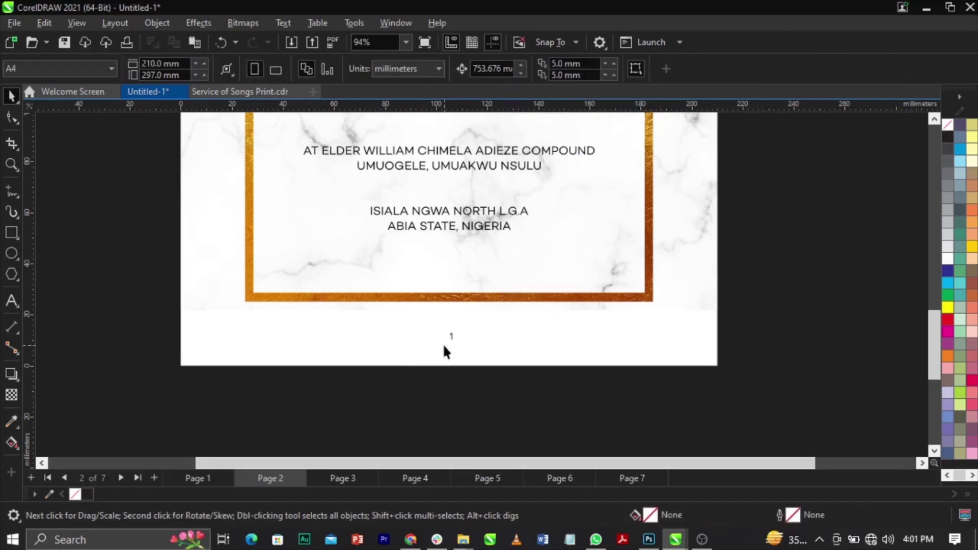
pyautogui.scroll(1, 442, 343)
pyautogui.press('pagedown')
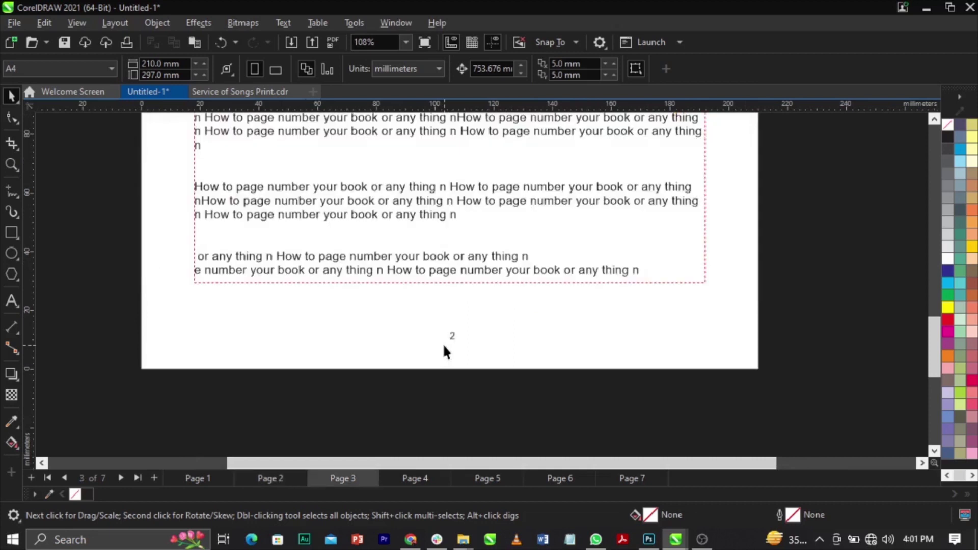
pyautogui.press('pageup')
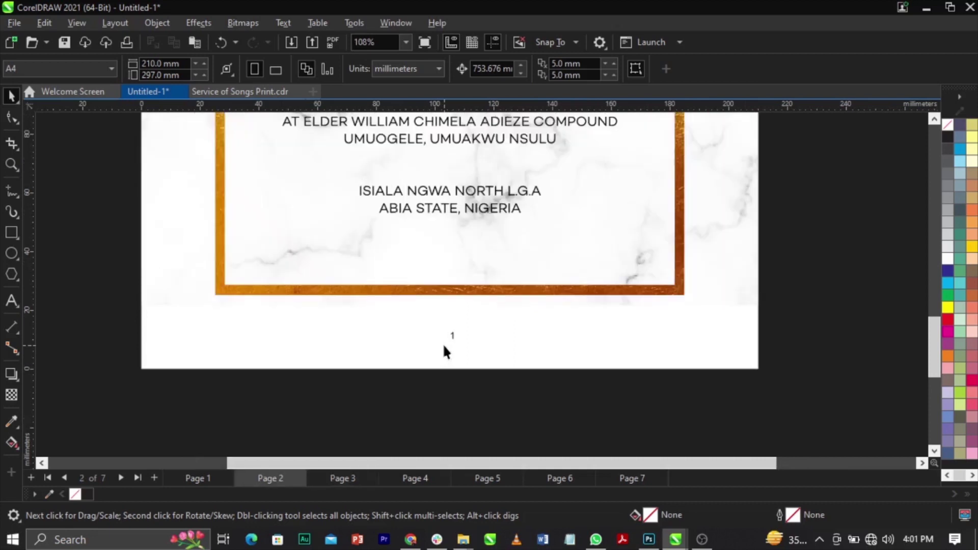
# Step: Change the page number's font to Campton Book and compare pages 3 and 4
pyautogui.moveTo(428, 378); pyautogui.dragTo(525, 276)
pyautogui.click(496, 68)
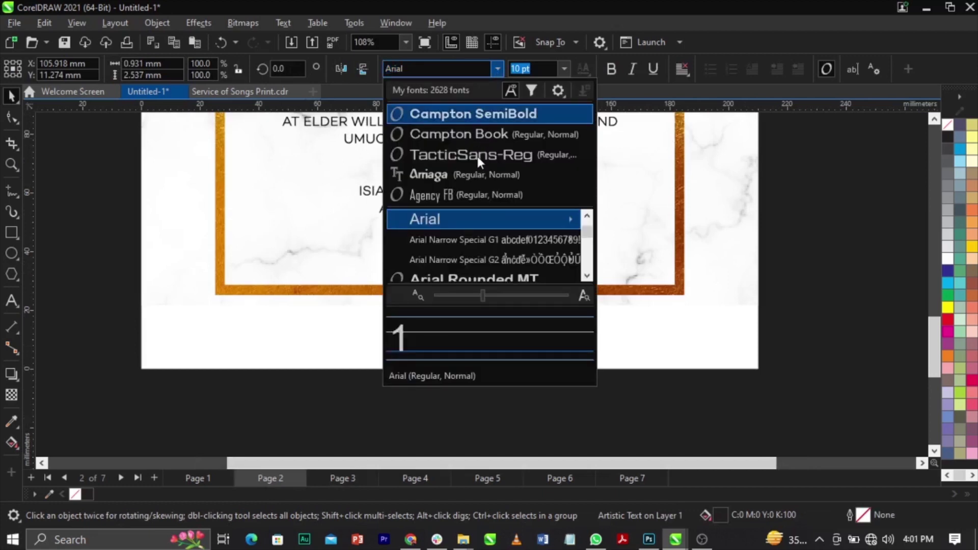
pyautogui.click(478, 156)
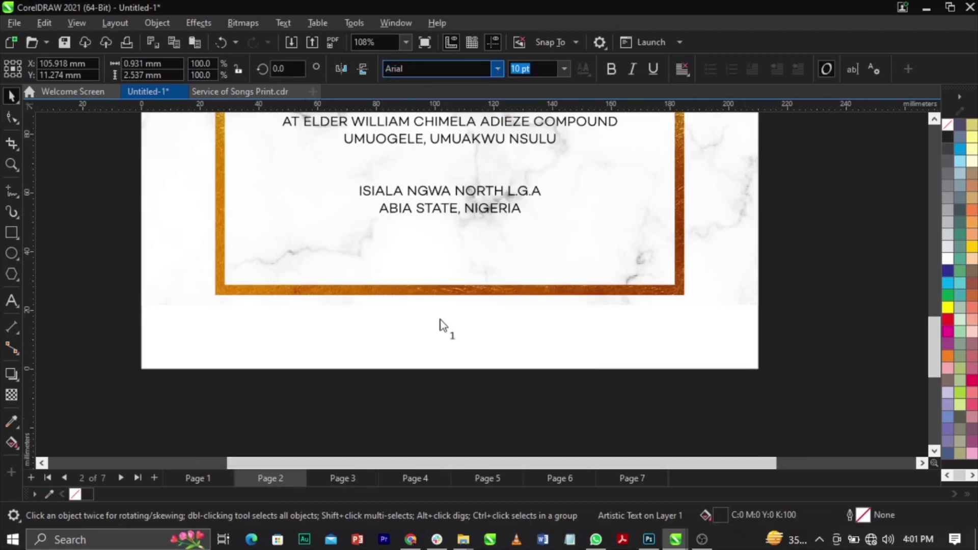
pyautogui.click(459, 390)
pyautogui.scroll(3, 453, 360)
pyautogui.press('pagedown')
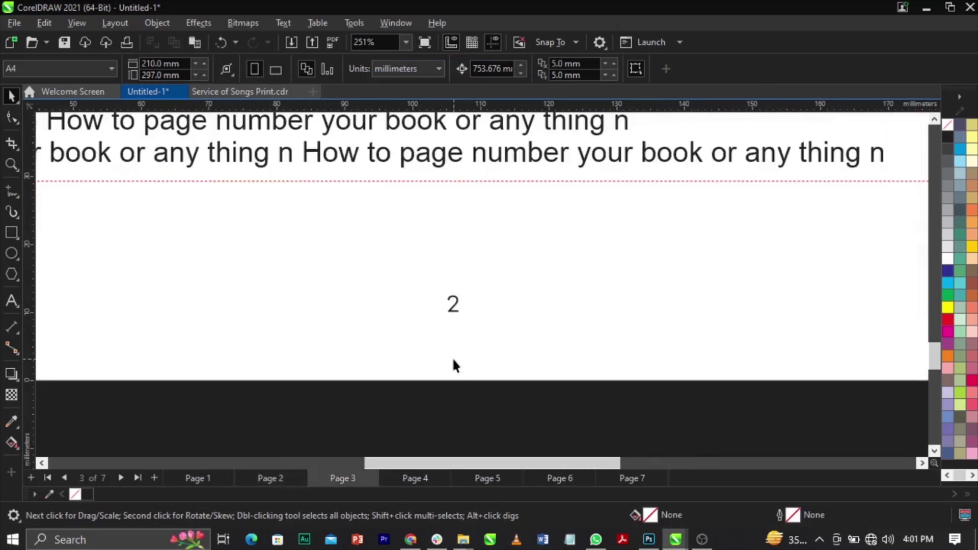
pyautogui.press('pagedown')
pyautogui.press('pageup')
pyautogui.press('pageup')
# Step: Reselect the page number to confirm Campton Book is kept, then view page 3
pyautogui.moveTo(420, 398); pyautogui.dragTo(489, 265)
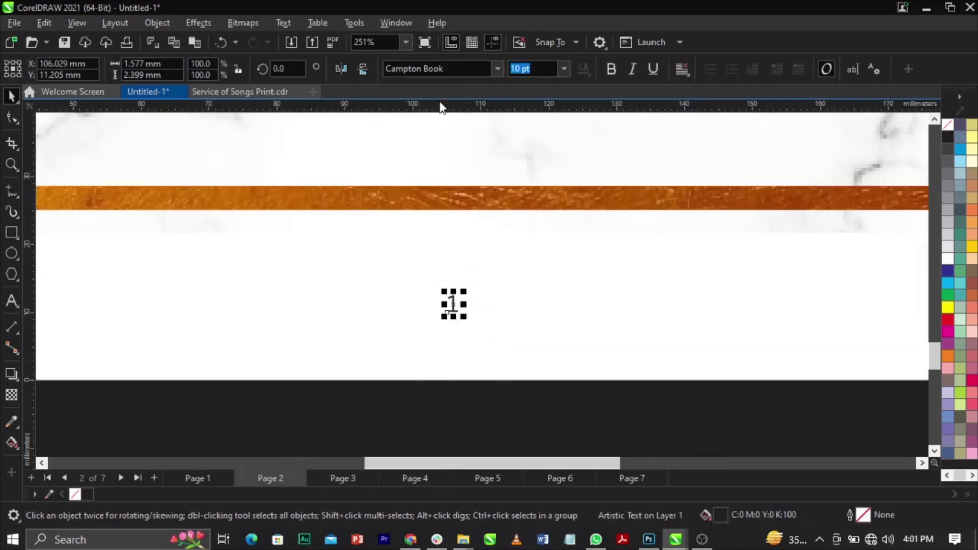
pyautogui.click(493, 68)
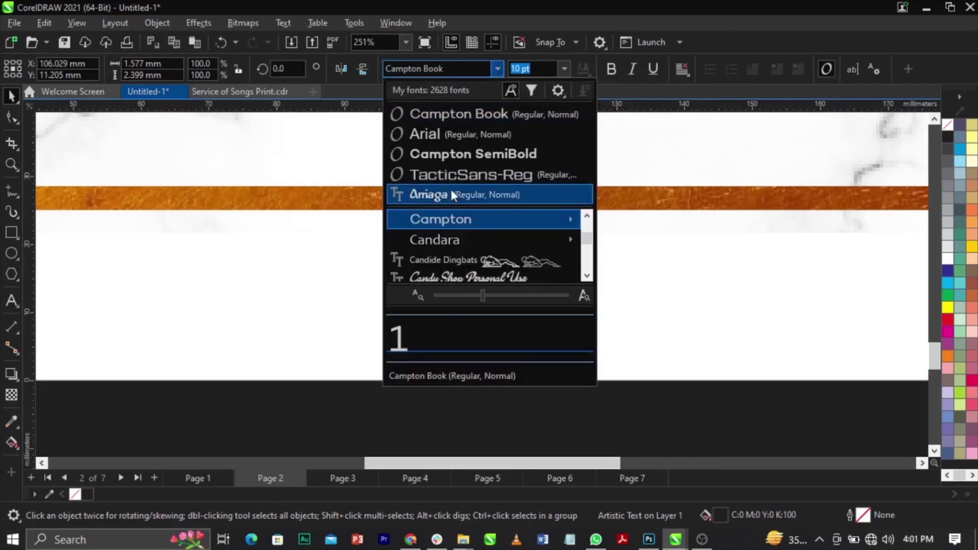
pyautogui.click(442, 331)
pyautogui.click(452, 437)
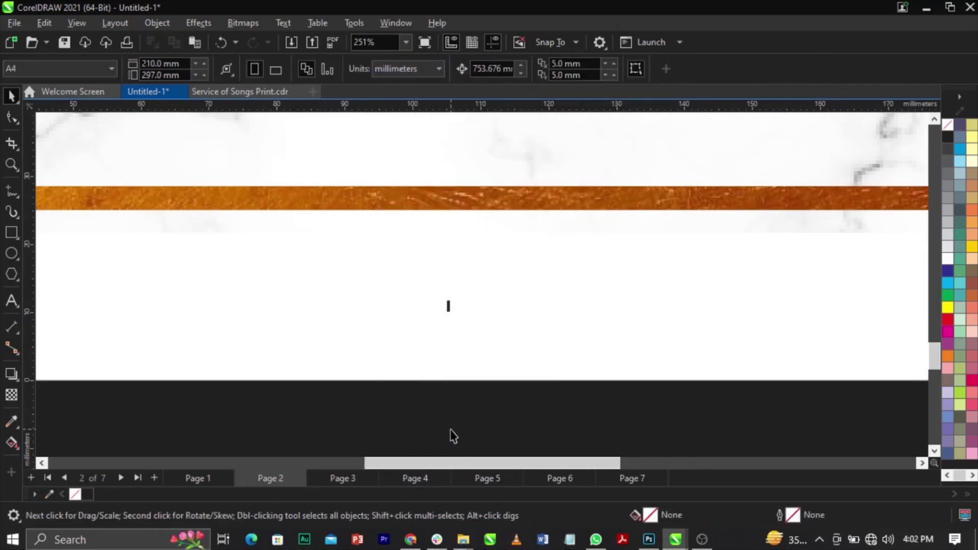
pyautogui.press('pagedown')
pyautogui.press('pagedown')
pyautogui.press('pagedown')
pyautogui.press('pagedown')
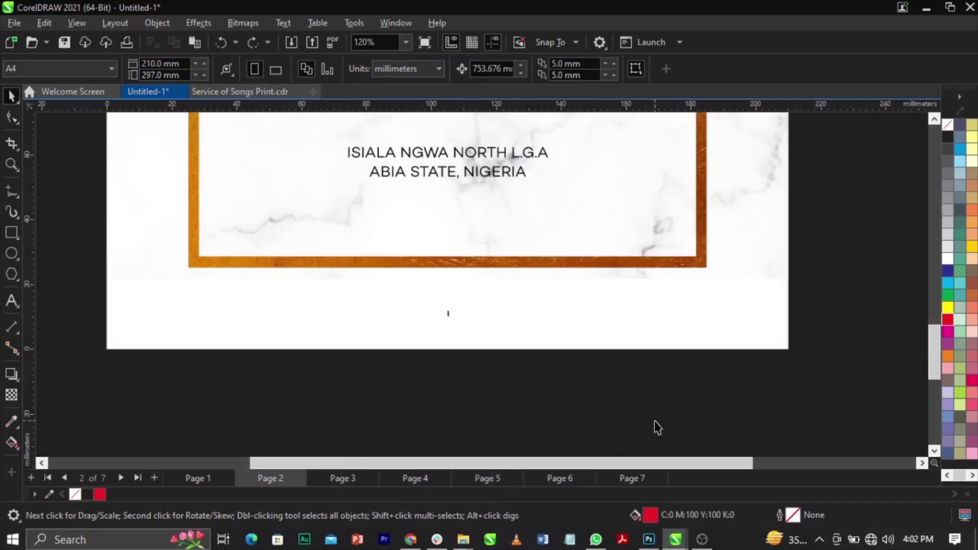
# Step: Delete the page number at the bottom of Page 2
pyautogui.press('pagedown')
pyautogui.press('pagedown')
pyautogui.press('pagedown')
pyautogui.press('pagedown')
pyautogui.press('pagedown')
pyautogui.press('pagedown')
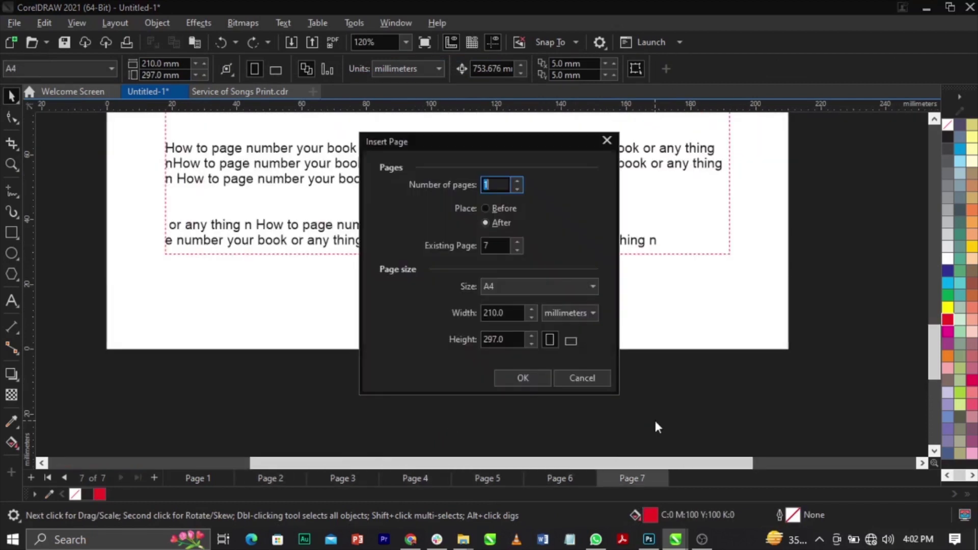
pyautogui.press('Escape')
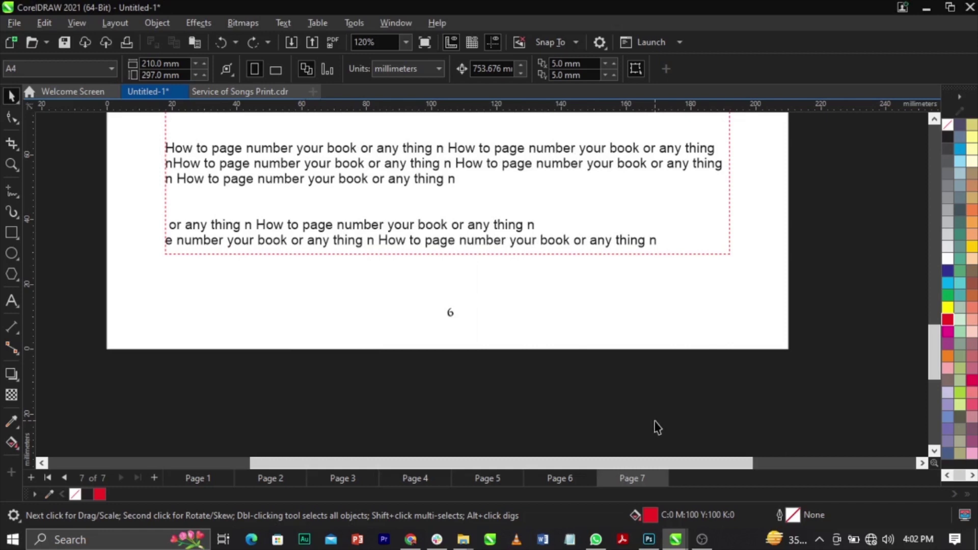
pyautogui.click(270, 478)
pyautogui.moveTo(402, 390); pyautogui.dragTo(572, 295)
pyautogui.press('Delete')
# Step: Check page 3 for a leftover number and zoom out to review the pages
pyautogui.press('pagedown')
pyautogui.moveTo(378, 399); pyautogui.dragTo(583, 264)
pyautogui.hotkey('shift', 'F4')
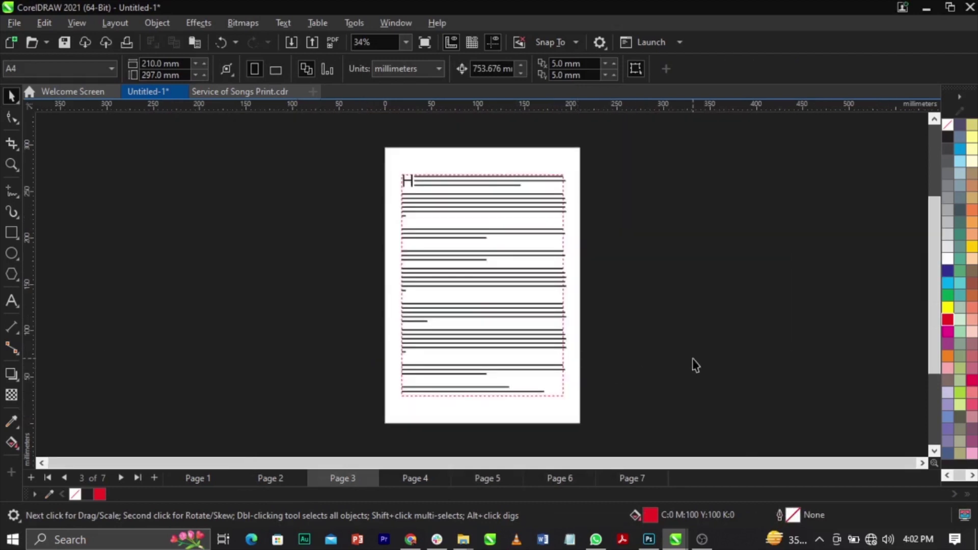
pyautogui.press('pageup')
pyautogui.press('pageup')
pyautogui.scroll(2, 494, 402)
pyautogui.scroll(-1, 497, 407)
pyautogui.press('pagedown')
pyautogui.scroll(2, 472, 436)
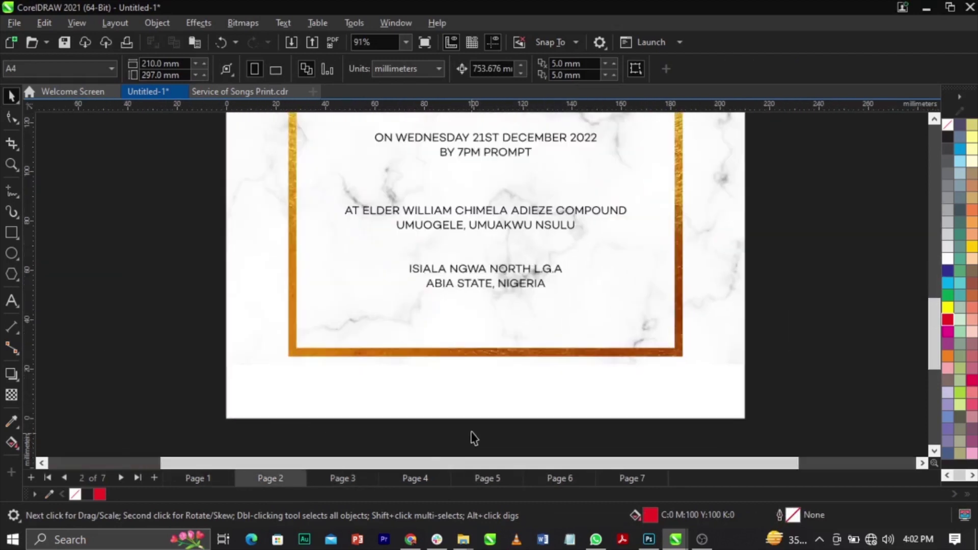
# Step: Add a text number 1 below the frame on Page 2 and select it
pyautogui.click(11, 301)
pyautogui.click(480, 392)
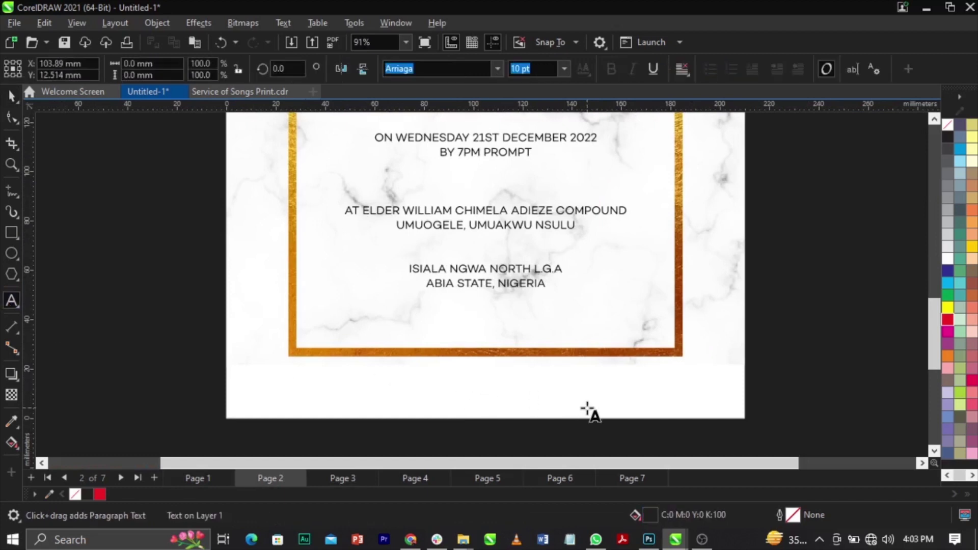
pyautogui.write('1')
pyautogui.hotkey('ctrl', 'space')
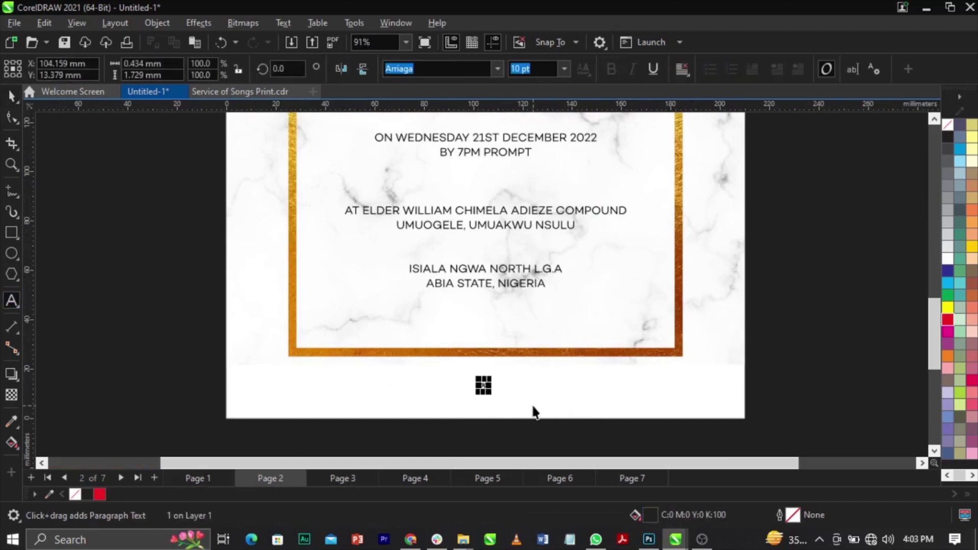
pyautogui.click(533, 409)
pyautogui.click(753, 392)
pyautogui.moveTo(447, 419); pyautogui.dragTo(521, 358)
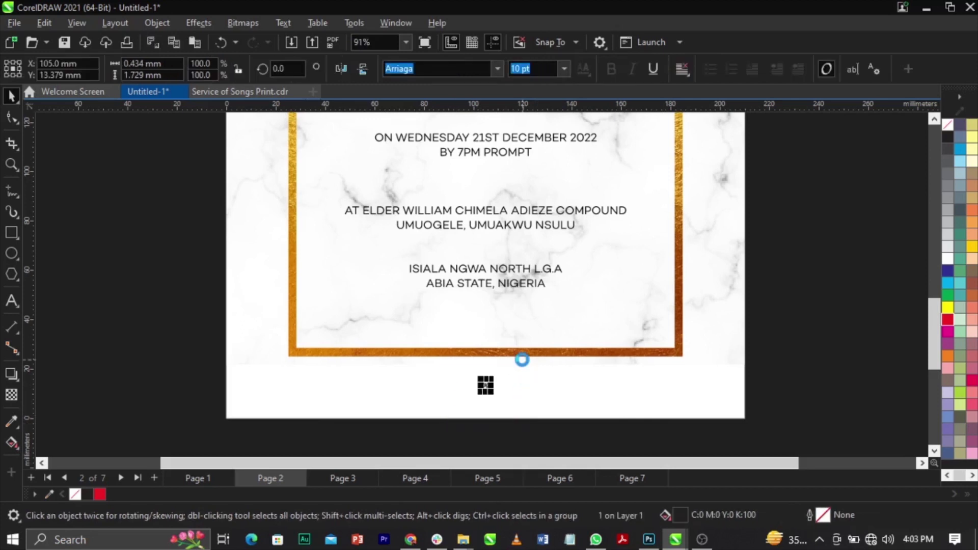
# Step: Paste the number onto page 3 and change it to 2
pyautogui.press('pagedown')
pyautogui.hotkey('ctrl', 'v')
pyautogui.scroll(2, 477, 386)
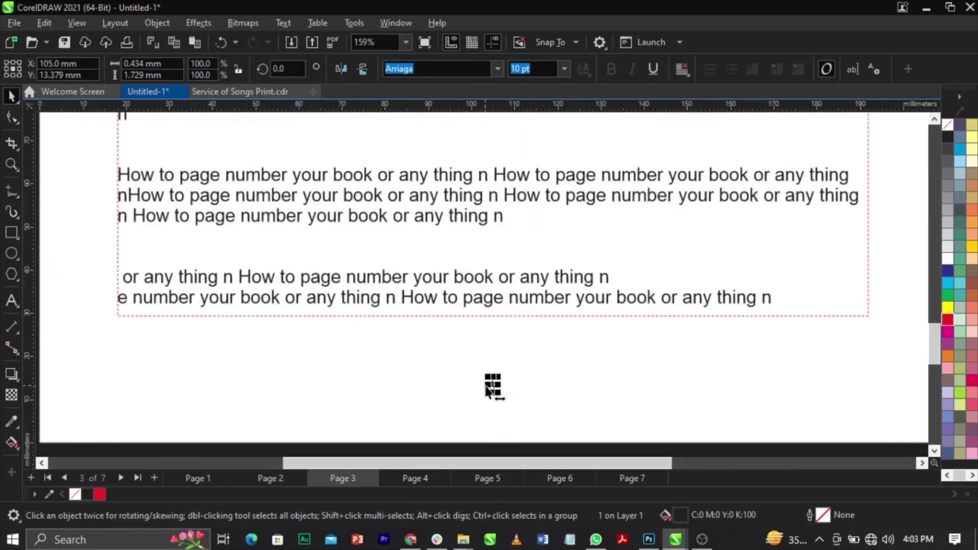
pyautogui.doubleClick(493, 385)
pyautogui.press('Delete')
pyautogui.write('2')
pyautogui.hotkey('ctrl', 'space')
# Step: Change the numbers on pages 4 and 5 to 3 and 4
pyautogui.press('pagedown')
pyautogui.press('pagedown')
pyautogui.doubleClick(493, 384)
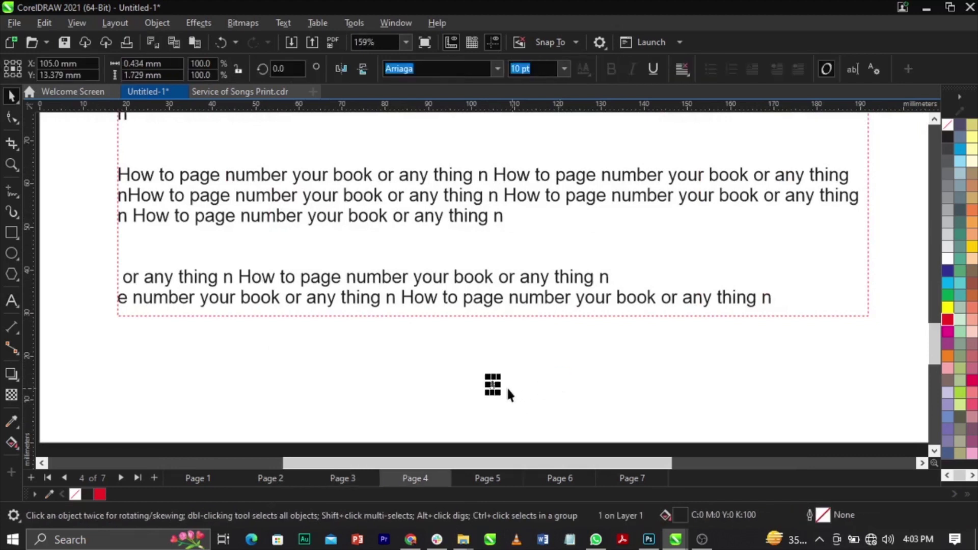
pyautogui.write('3')
pyautogui.hotkey('ctrl', 'space')
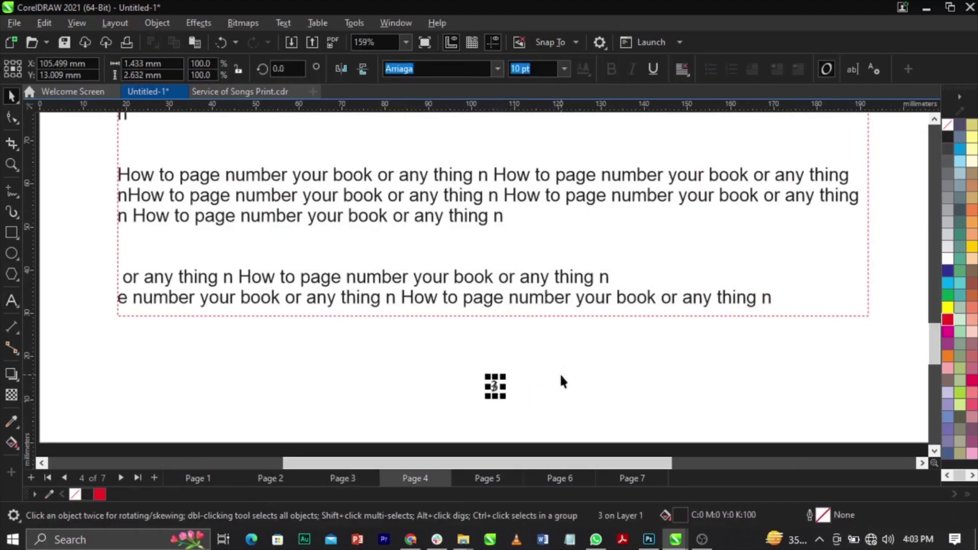
pyautogui.press('Escape')
pyautogui.press('pagedown')
pyautogui.doubleClick(498, 390)
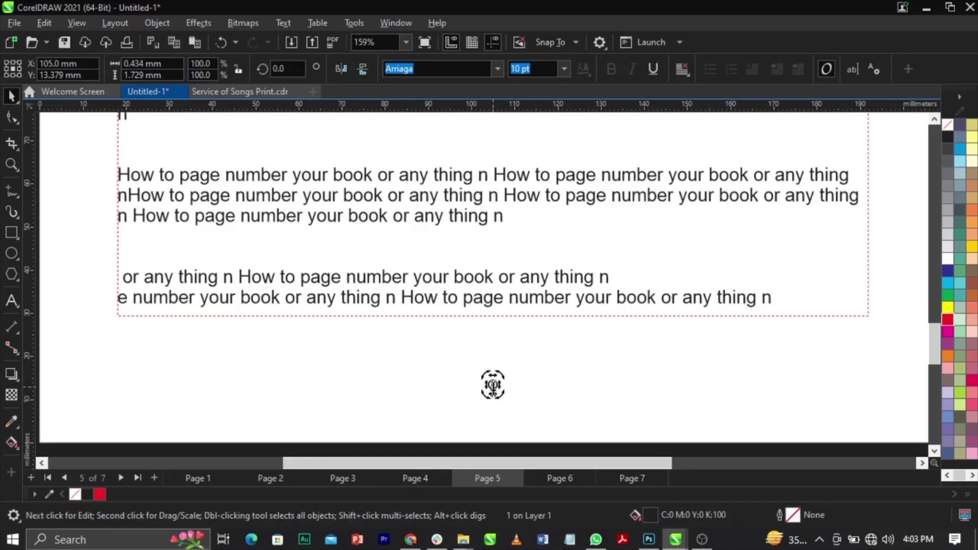
pyautogui.write('4')
pyautogui.hotkey('ctrl', 'space')
pyautogui.press('Escape')
# Step: Change the numbers on pages 6 and 7 to 5 and 6
pyautogui.press('pagedown')
pyautogui.click(496, 393)
pyautogui.doubleClick(493, 388)
pyautogui.write('5')
pyautogui.hotkey('ctrl', 'space')
pyautogui.press('Escape')
pyautogui.press('pagedown')
pyautogui.doubleClick(491, 386)
pyautogui.write('6')
pyautogui.hotkey('ctrl', 'space')
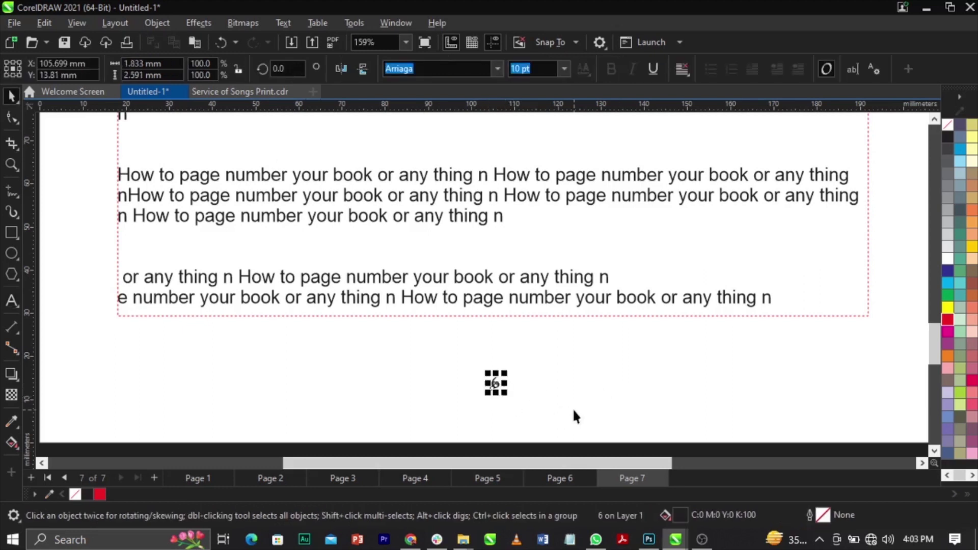
# Step: Zoom out to review the numbered page 7
pyautogui.hotkey('shift', 'F4')
pyautogui.press('Escape')
pyautogui.press('Tab')
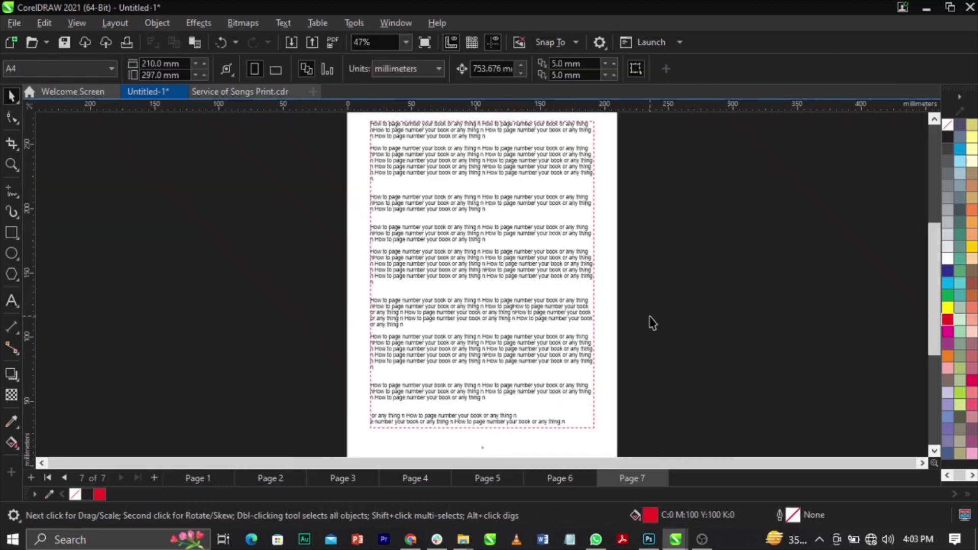
pyautogui.scroll(-1, 649, 323)
pyautogui.scroll(1, 618, 375)
pyautogui.press('F4')
# Step: On page 2, draw a small circle over the number 1, bring the number in front, and make it white
pyautogui.press('pageup')
pyautogui.press('pageup')
pyautogui.press('pageup')
pyautogui.press('pageup')
pyautogui.press('pageup')
pyautogui.scroll(4, 488, 350)
pyautogui.scroll(4, 477, 434)
pyautogui.click(12, 253)
pyautogui.scroll(2, 403, 390)
pyautogui.moveTo(436, 375); pyautogui.dragTo(473, 407)
pyautogui.press('space')
pyautogui.moveTo(404, 368); pyautogui.dragTo(479, 427)
pyautogui.hotkey('shift', 'pageup')
pyautogui.click(945, 258)
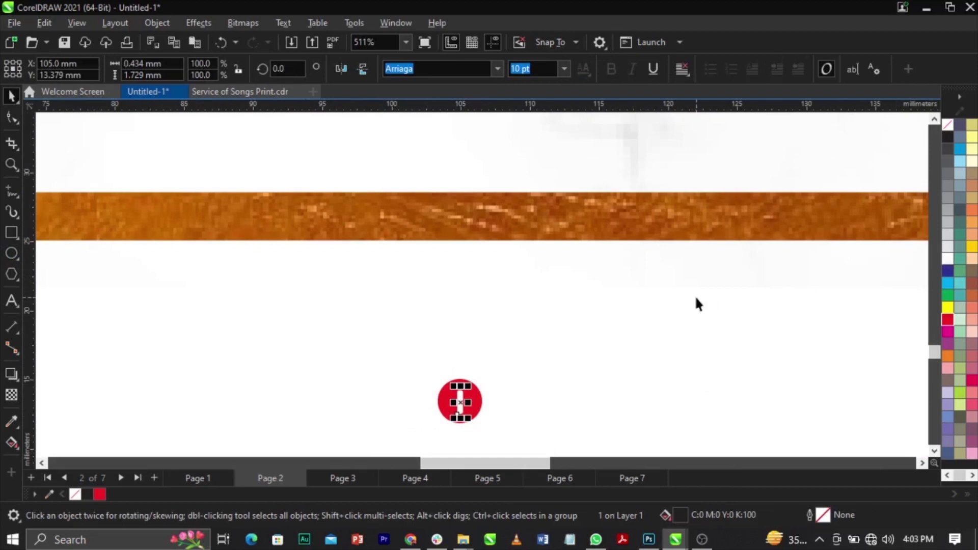
# Step: Recolour the red circle behind the number to teal green
pyautogui.click(530, 327)
pyautogui.scroll(-3, 527, 329)
pyautogui.press('Escape')
pyautogui.scroll(2, 489, 330)
pyautogui.click(540, 360)
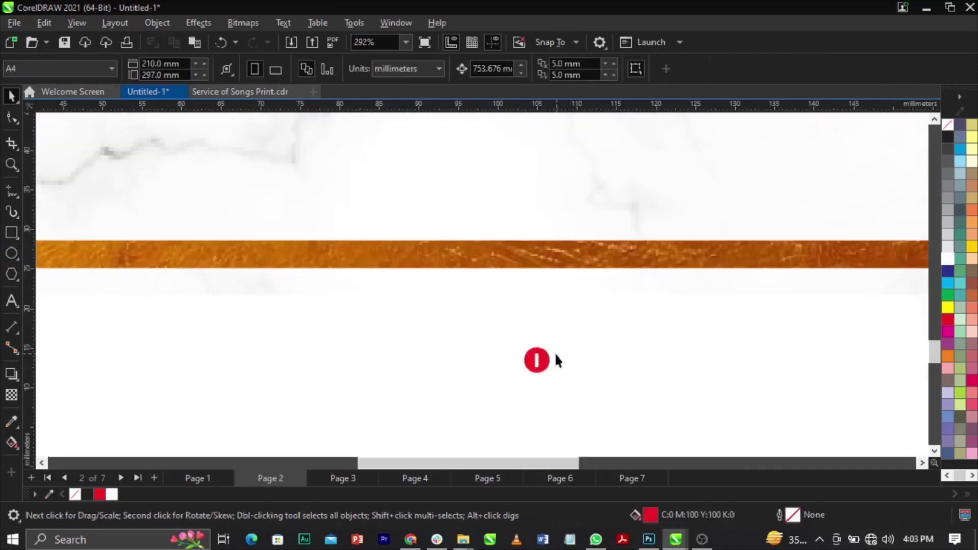
pyautogui.click(548, 361)
pyautogui.scroll(-1, 968, 300)
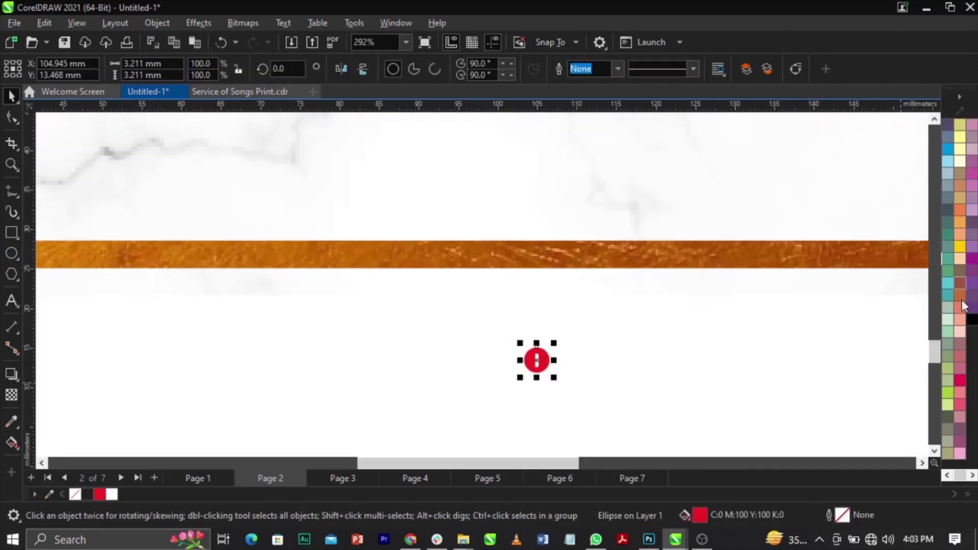
pyautogui.click(943, 262)
pyautogui.click(459, 338)
pyautogui.scroll(-5, 520, 393)
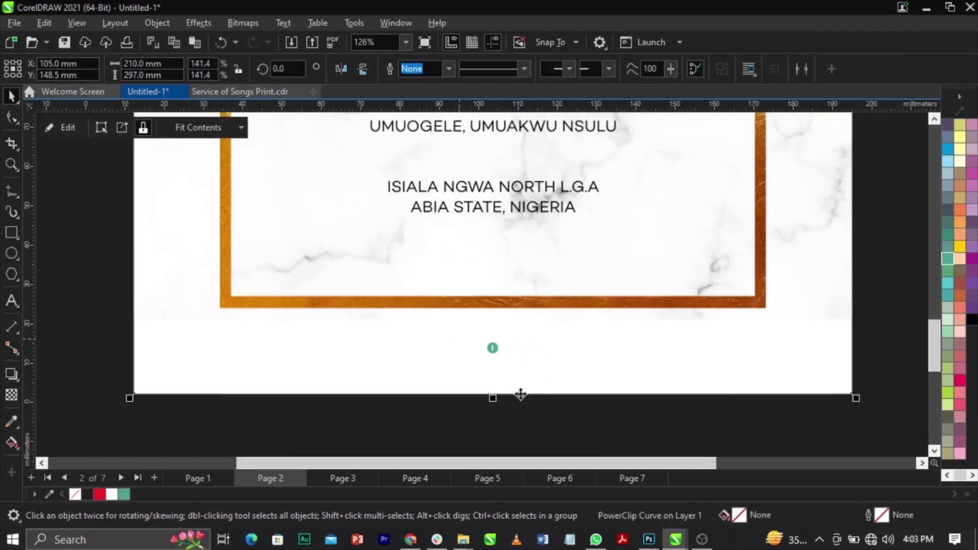
pyautogui.click(596, 404)
pyautogui.scroll(5, 483, 435)
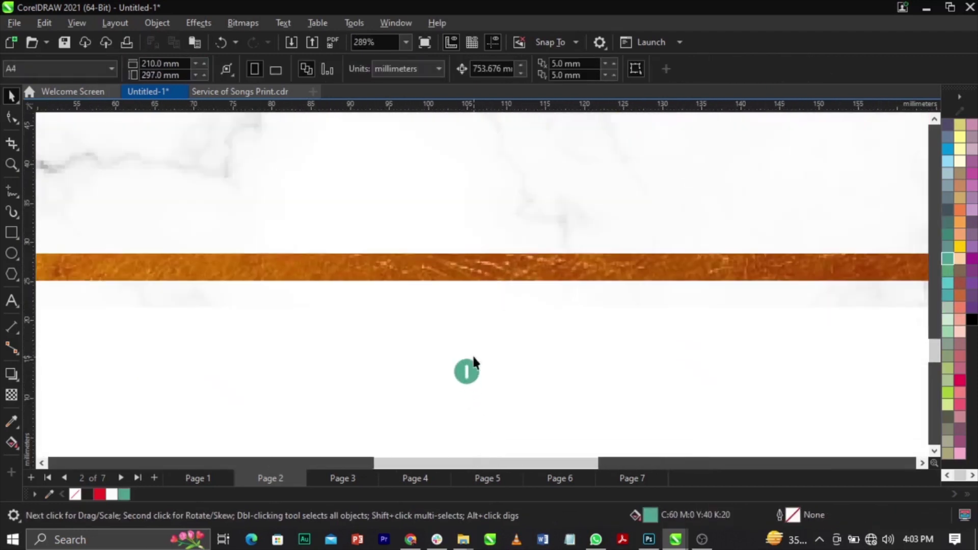
# Step: Copy the green circle onto page 3 and bring the number 2 in front of it
pyautogui.click(473, 364)
pyautogui.hotkey('ctrl', 'c')
pyautogui.press('pagedown')
pyautogui.hotkey('ctrl', 'v')
pyautogui.scroll(2, 479, 372)
pyautogui.moveTo(502, 335); pyautogui.dragTo(438, 405)
pyautogui.hotkey('shift', 'pageup')
# Step: Centre the 2 on the circle horizontally and vertically, and colour it white
pyautogui.scroll(2, 439, 404)
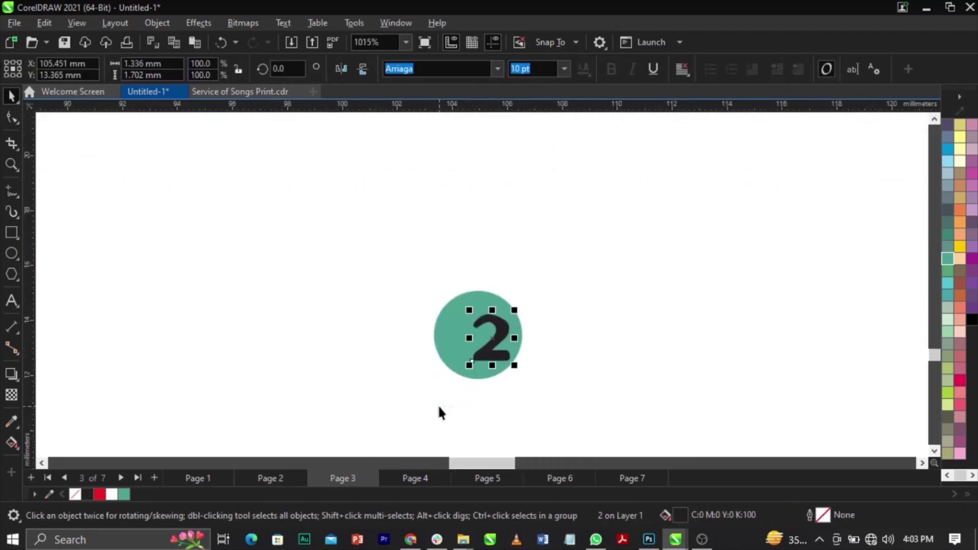
pyautogui.keyDown('shift'); pyautogui.click(452, 350); pyautogui.keyUp('shift')
pyautogui.press('c')
pyautogui.press('e')
pyautogui.click(502, 335)
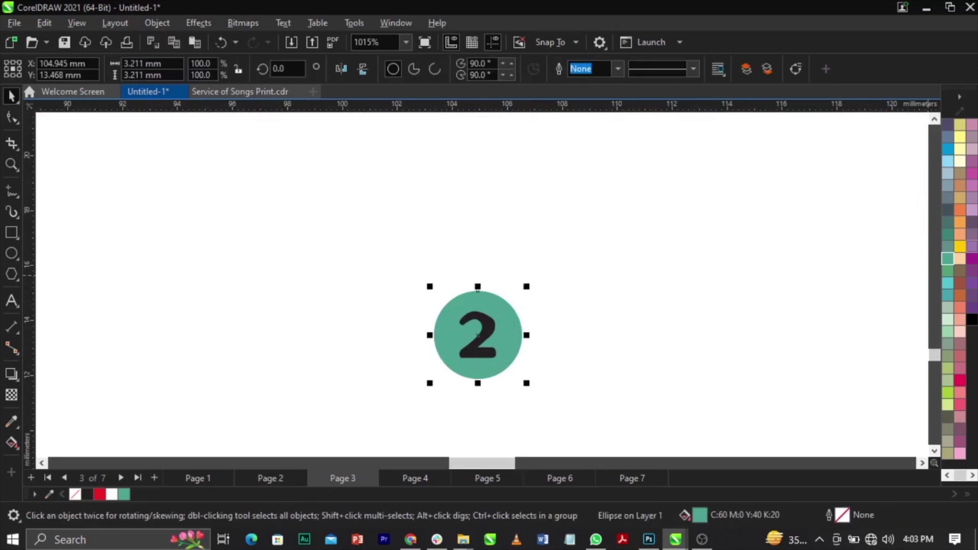
pyautogui.scroll(1, 971, 249)
pyautogui.click(503, 340)
pyautogui.click(480, 354)
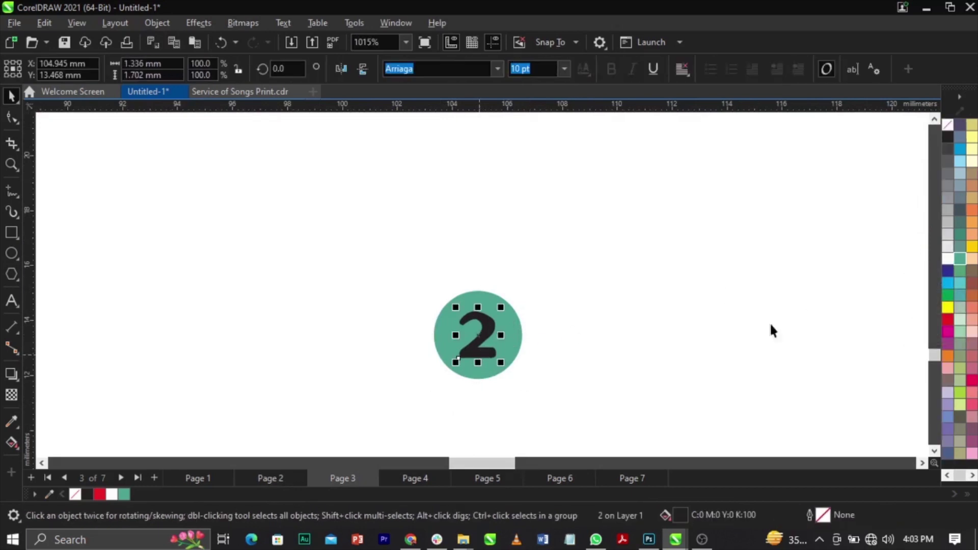
pyautogui.click(947, 259)
pyautogui.press('F4')
pyautogui.press('Escape')
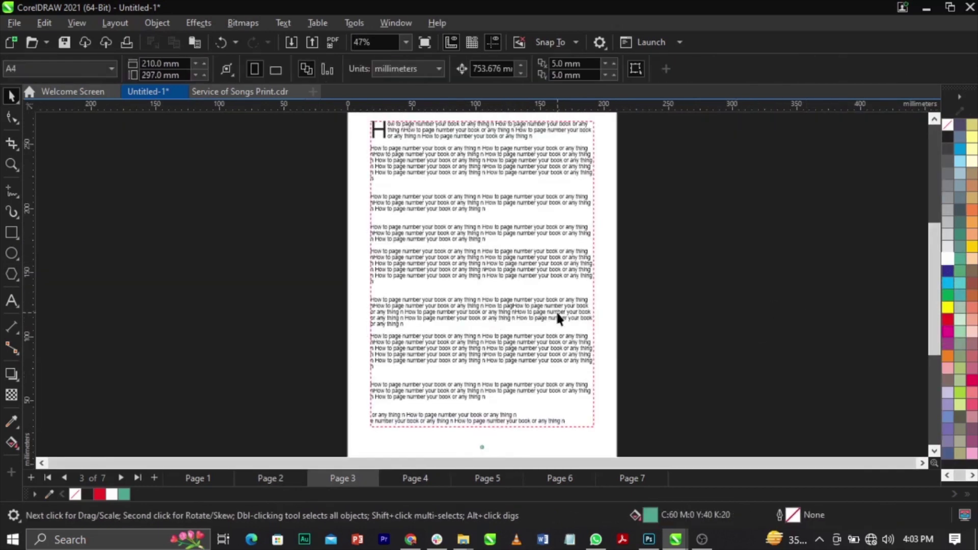
# Step: Return to page 2 and show it in full-screen preview with F9
pyautogui.scroll(3, 528, 347)
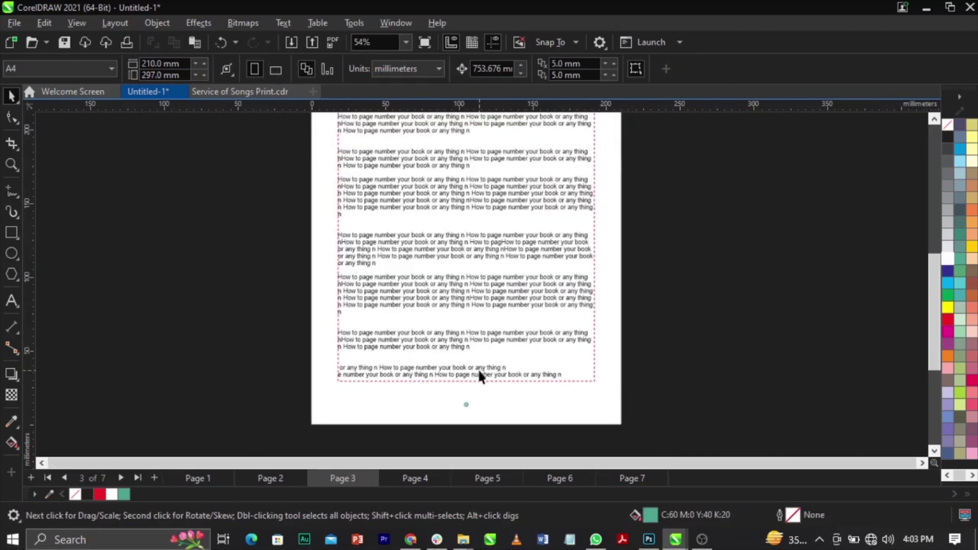
pyautogui.press('pageup')
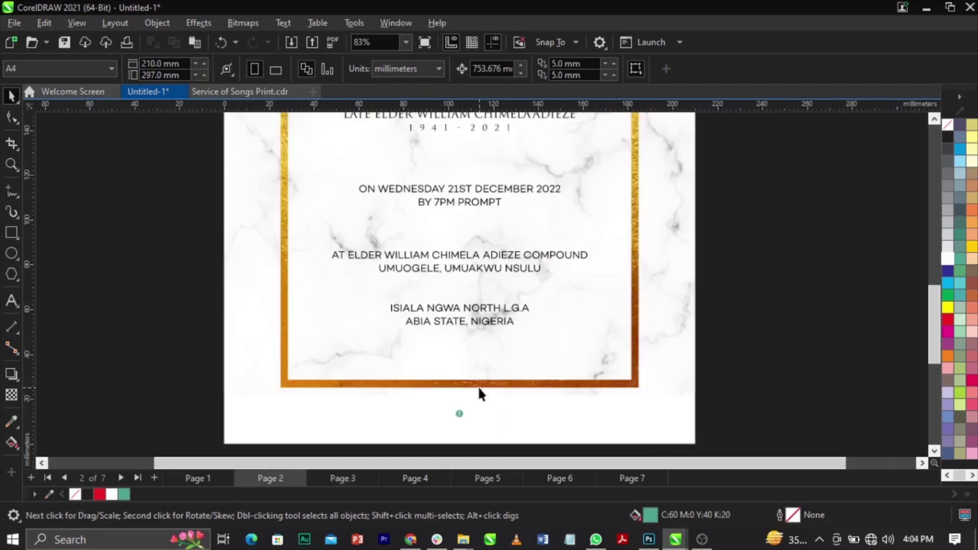
pyautogui.press('F9')
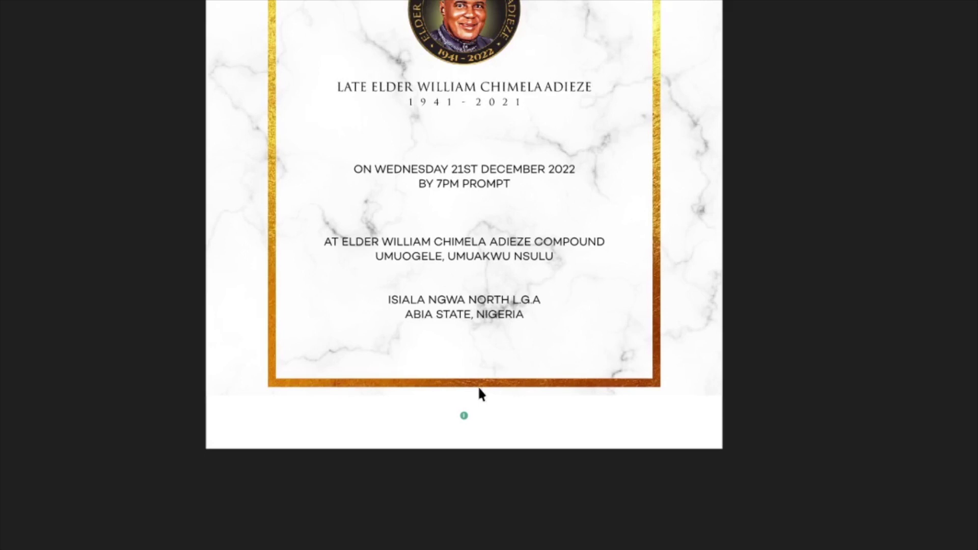